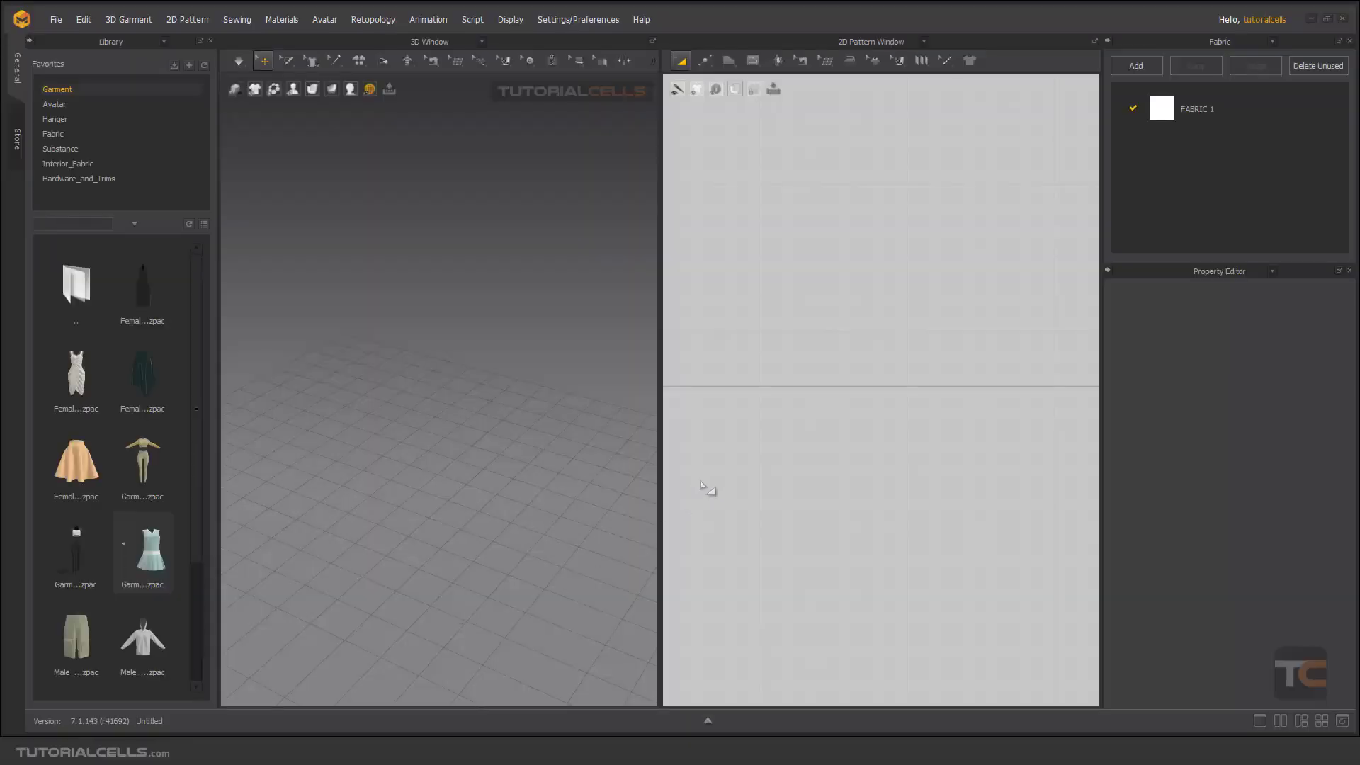
Step: Check the 3D and 2D view context menus, then open Grid Properties (F12) from Settings
{"action": "scroll", "coordinate": [800, 425], "scroll_direction": "down", "scroll_amount": 1}
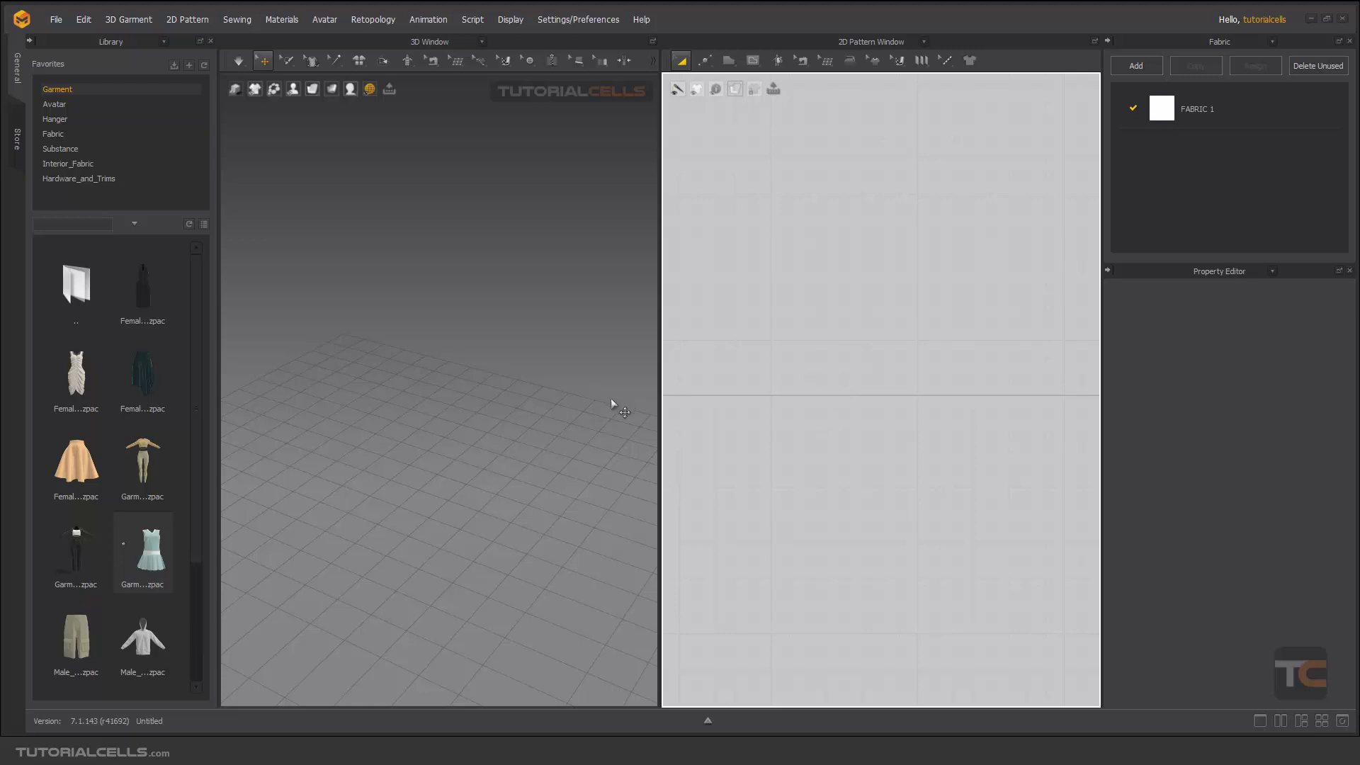
{"action": "right_click", "coordinate": [568, 266]}
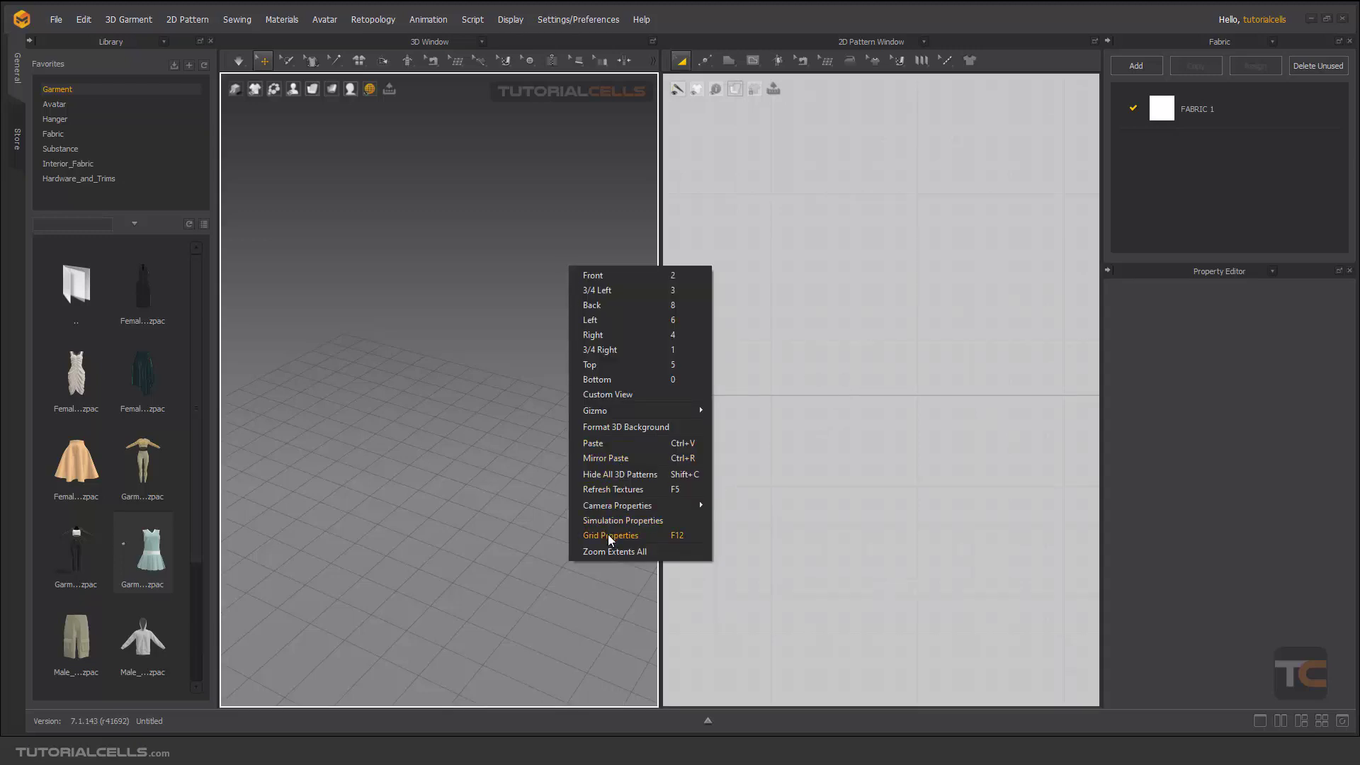
{"action": "left_click", "coordinate": [848, 317]}
{"action": "right_click", "coordinate": [849, 317]}
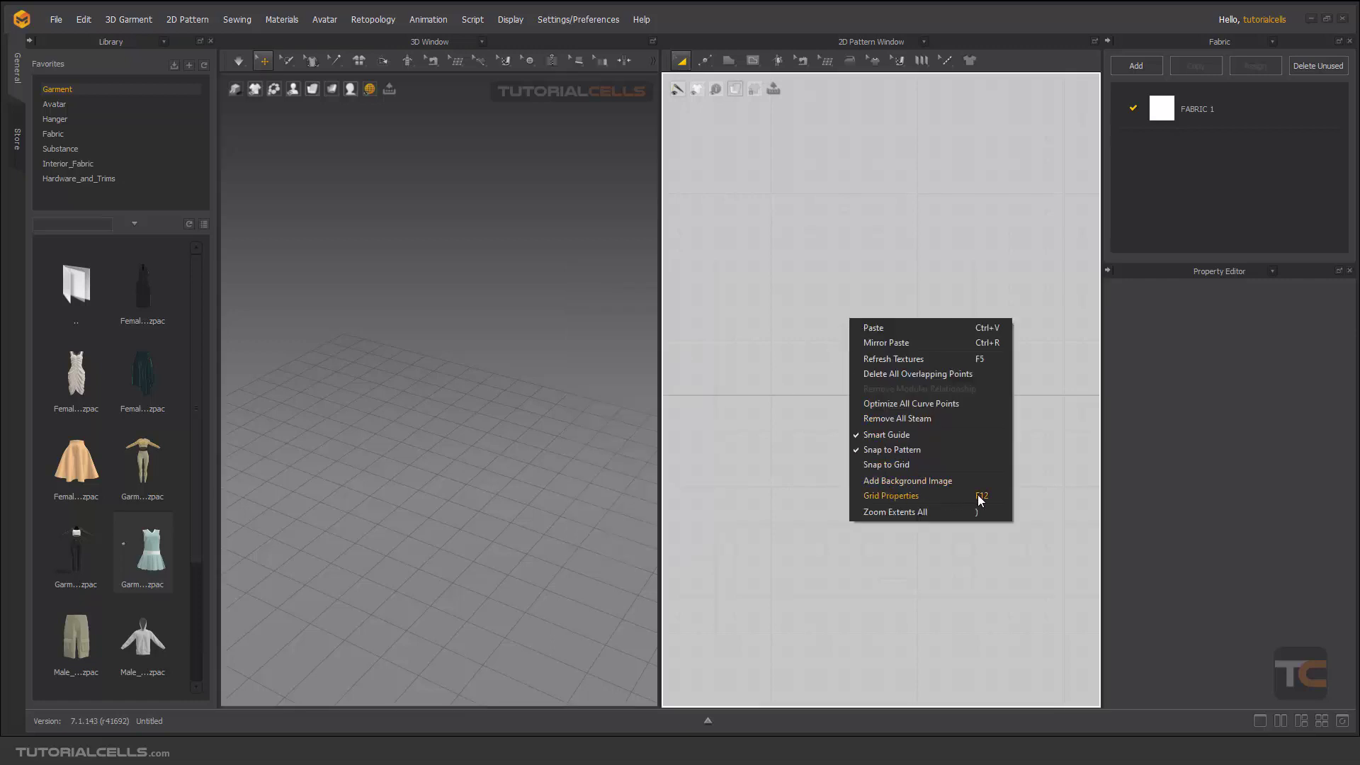
{"action": "left_click", "coordinate": [590, 17]}
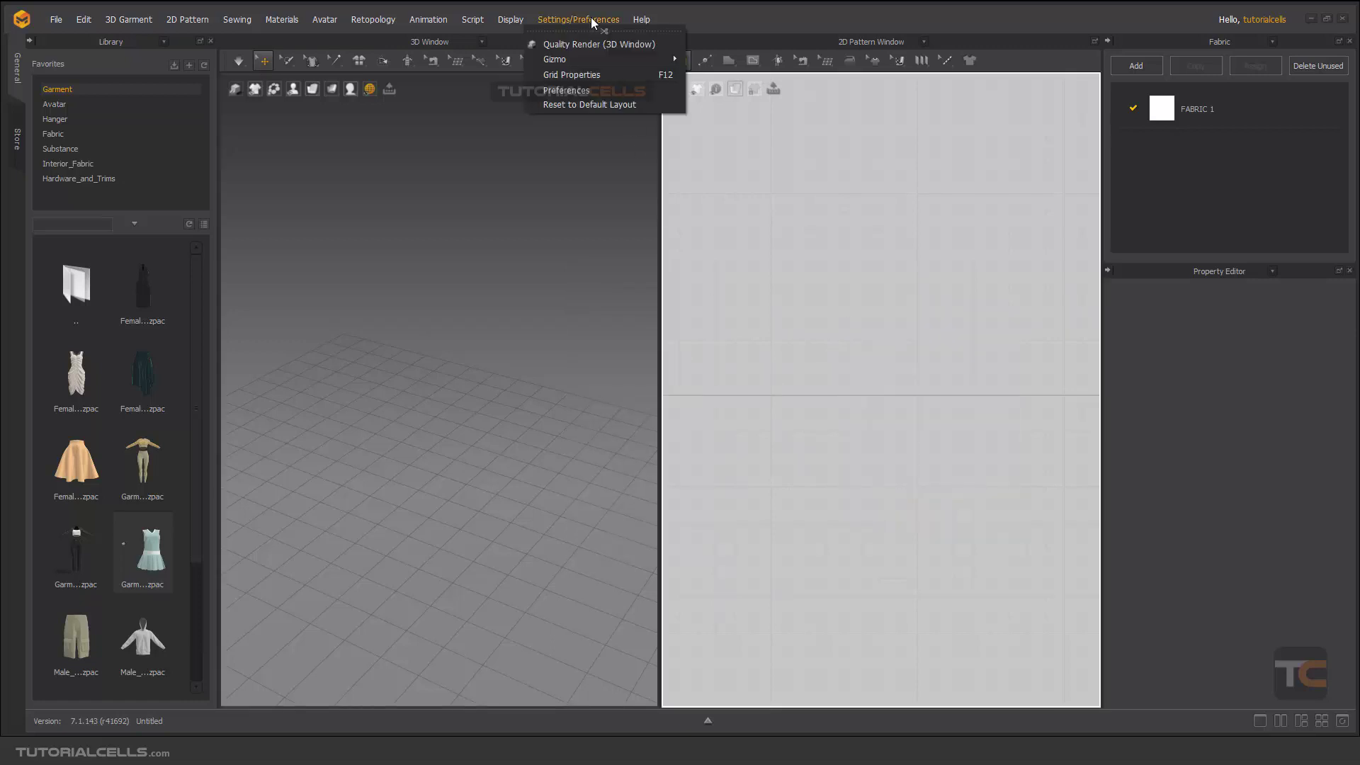
{"action": "left_click", "coordinate": [581, 75]}
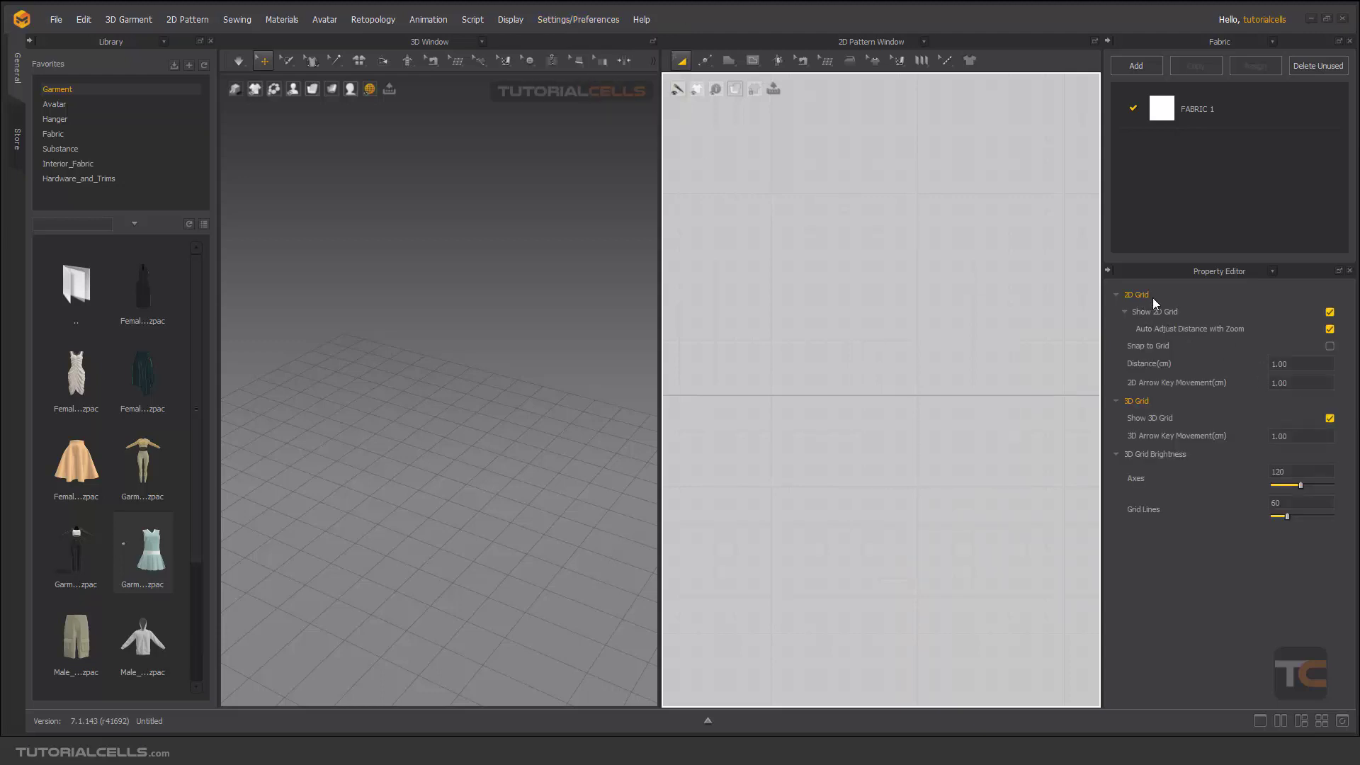
Step: Collapse the 2D Grid, 3D Grid and 3D Grid Brightness groups, then re-expand 2D Grid
{"action": "left_click", "coordinate": [1118, 294]}
{"action": "left_click", "coordinate": [1117, 312]}
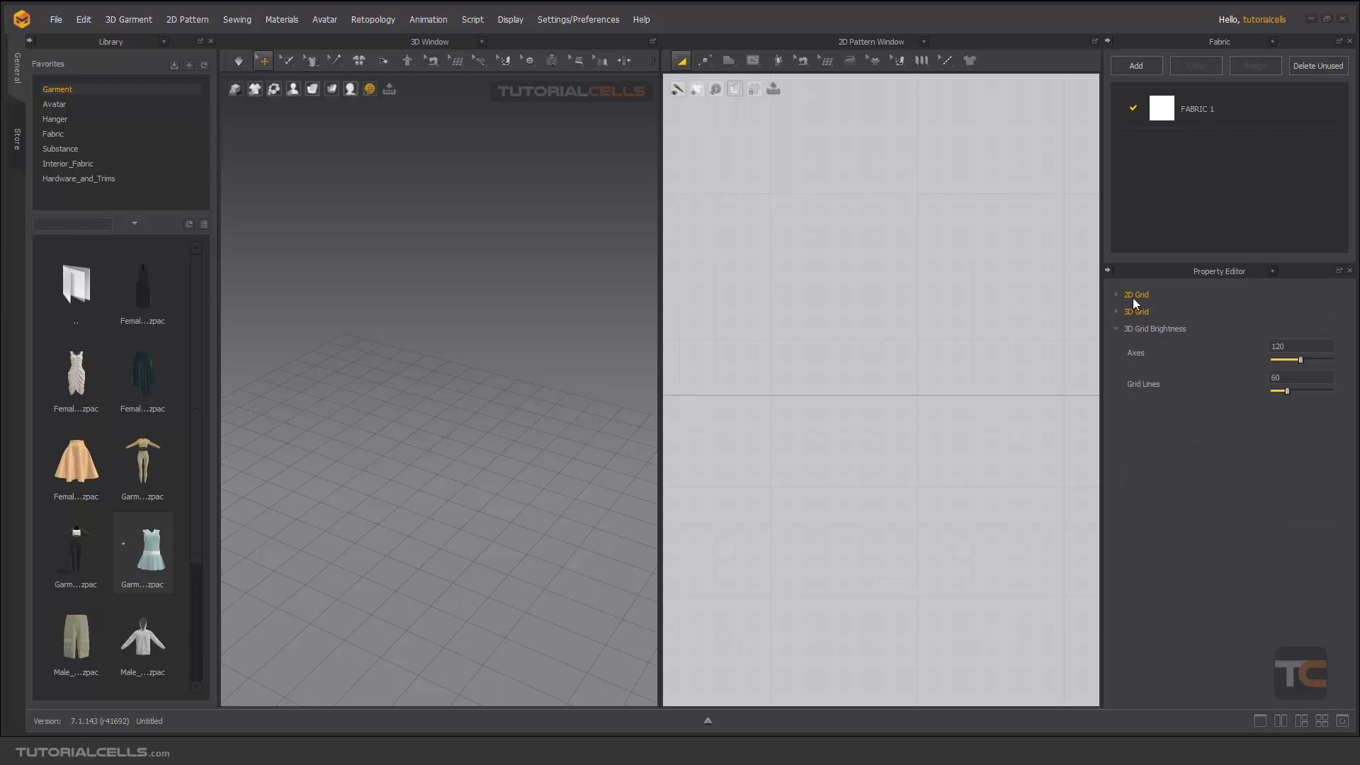
{"action": "left_click", "coordinate": [1117, 329]}
{"action": "left_click", "coordinate": [1117, 294]}
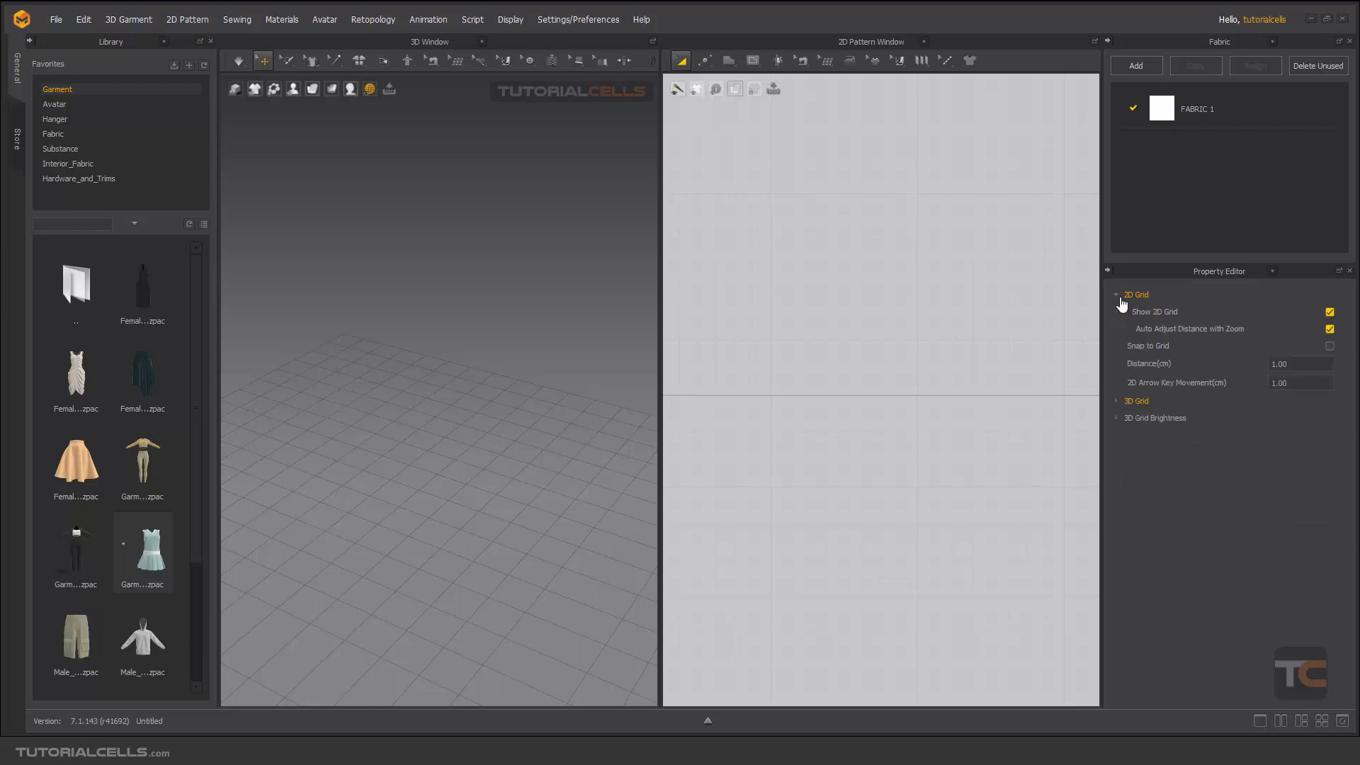
Step: Toggle Show 2D Grid off and back on, then enable Snap to Grid
{"action": "left_click", "coordinate": [1330, 312]}
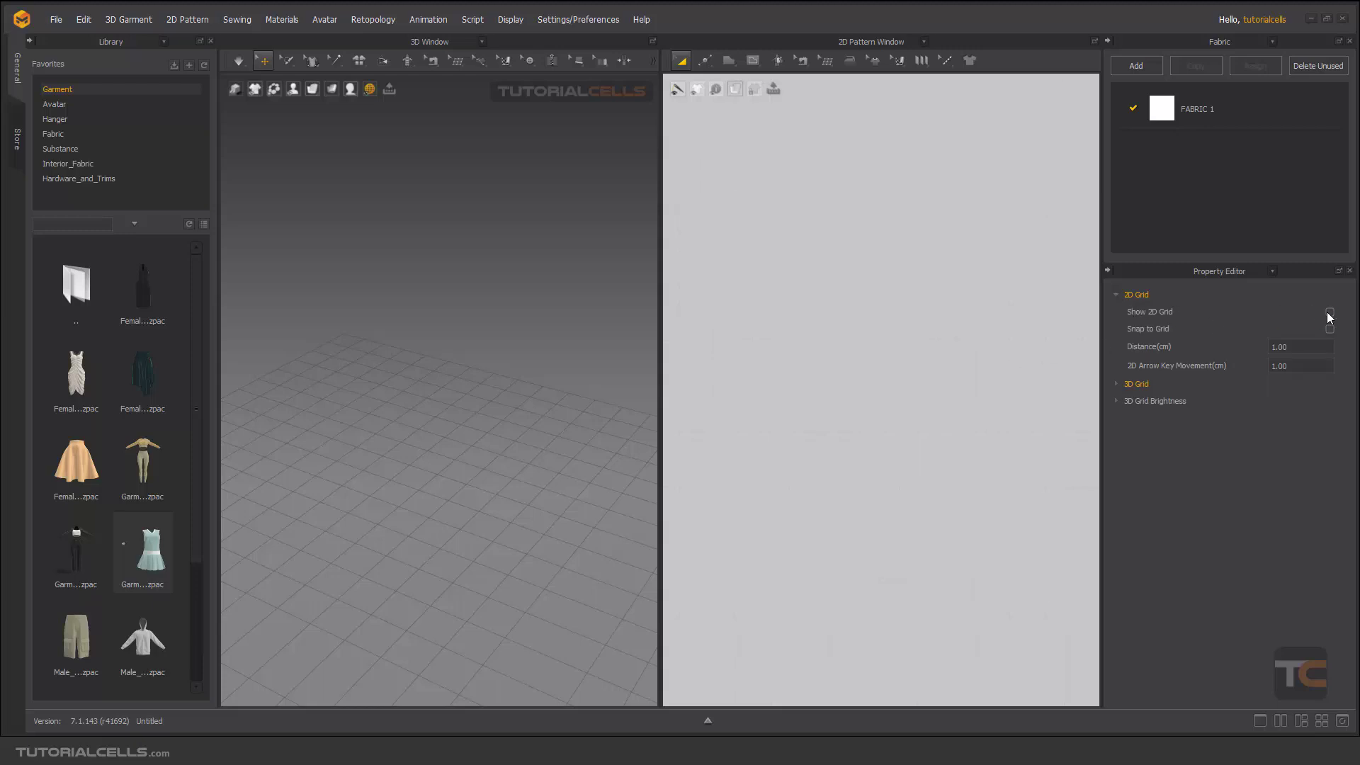
{"action": "left_click", "coordinate": [1329, 312]}
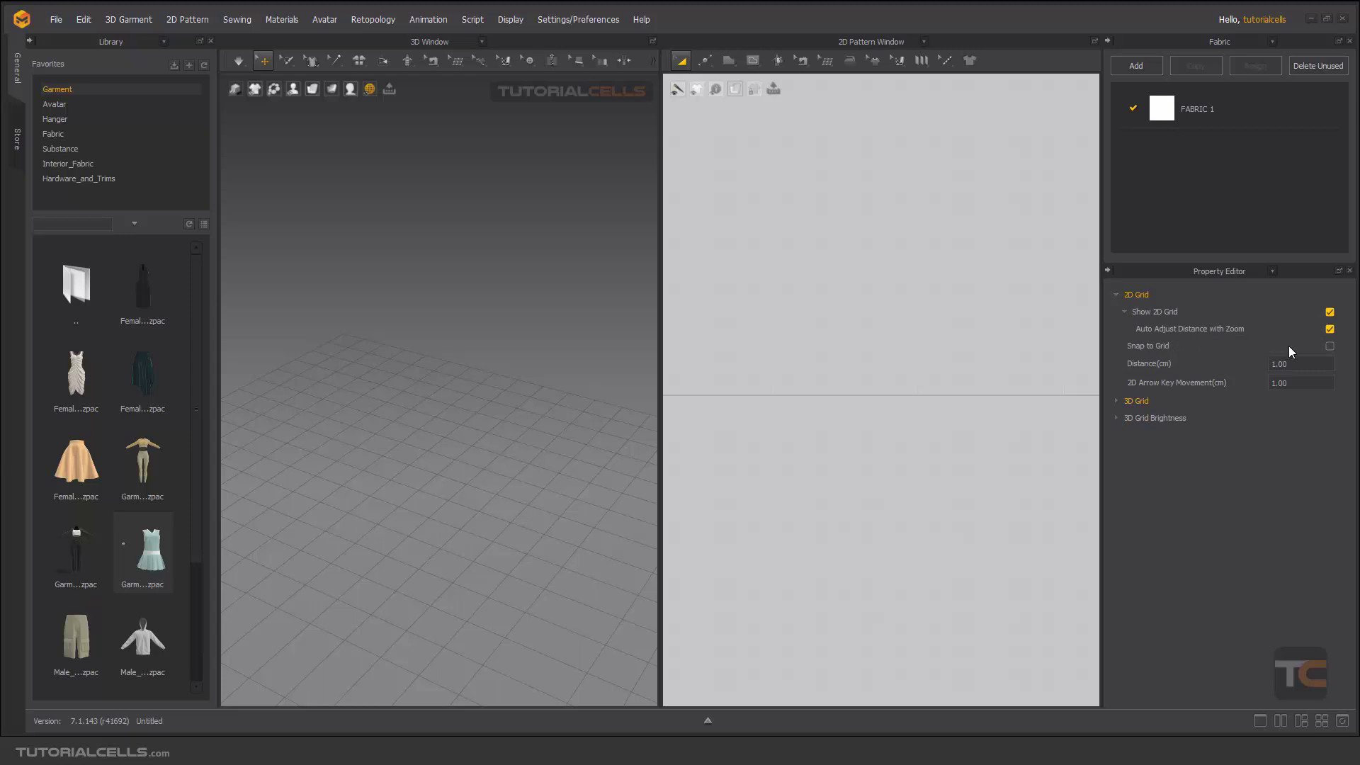
{"action": "left_click", "coordinate": [1325, 345]}
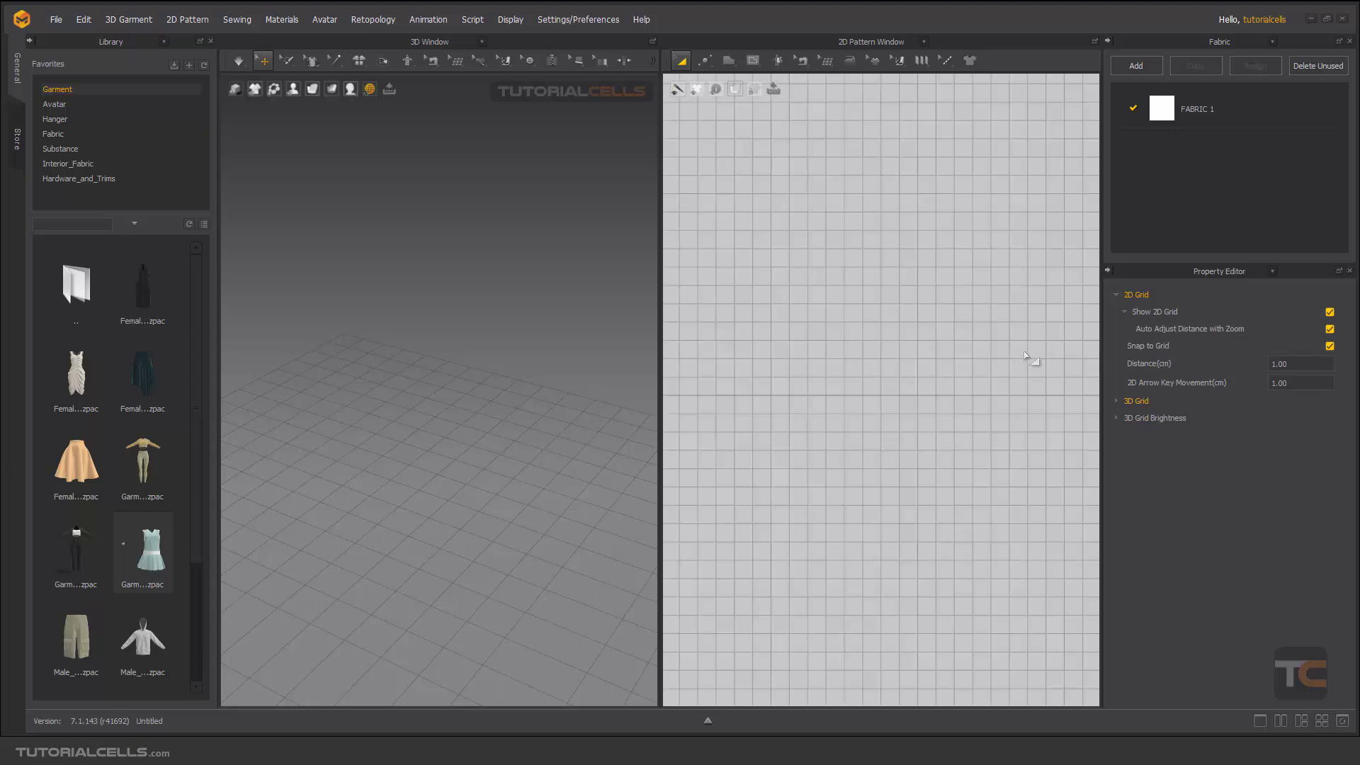
{"action": "left_click", "coordinate": [1329, 346]}
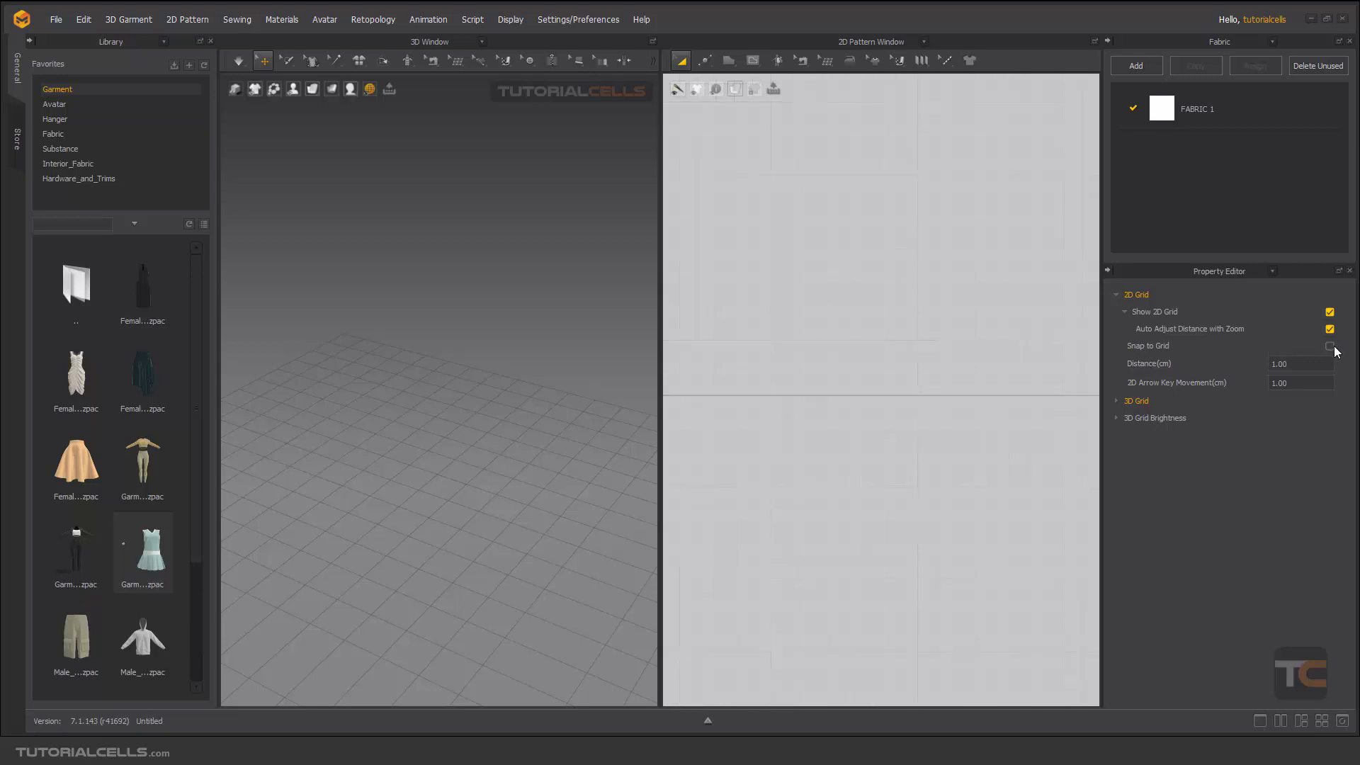
{"action": "left_click", "coordinate": [1330, 346]}
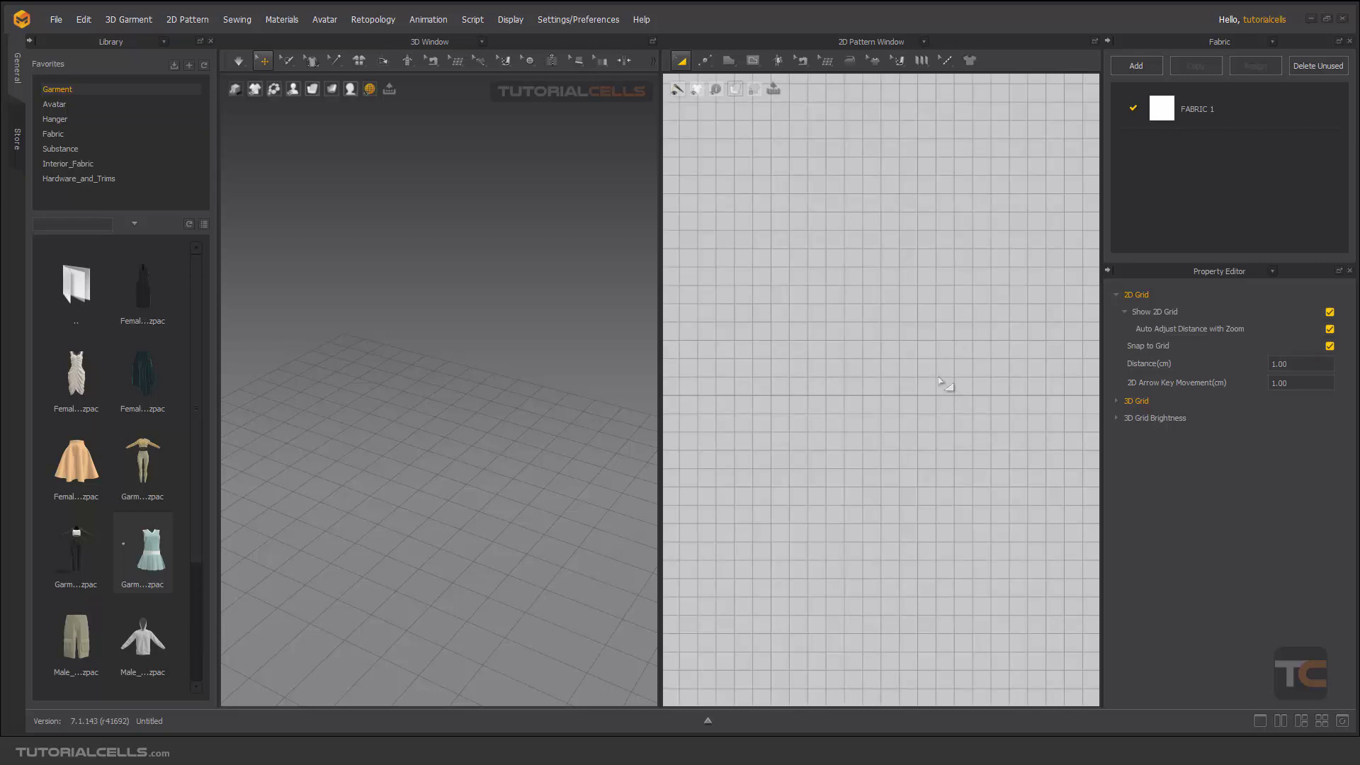
Step: Switch to the Polygon pattern tool and zoom into the 2D window
{"action": "left_click", "coordinate": [730, 61]}
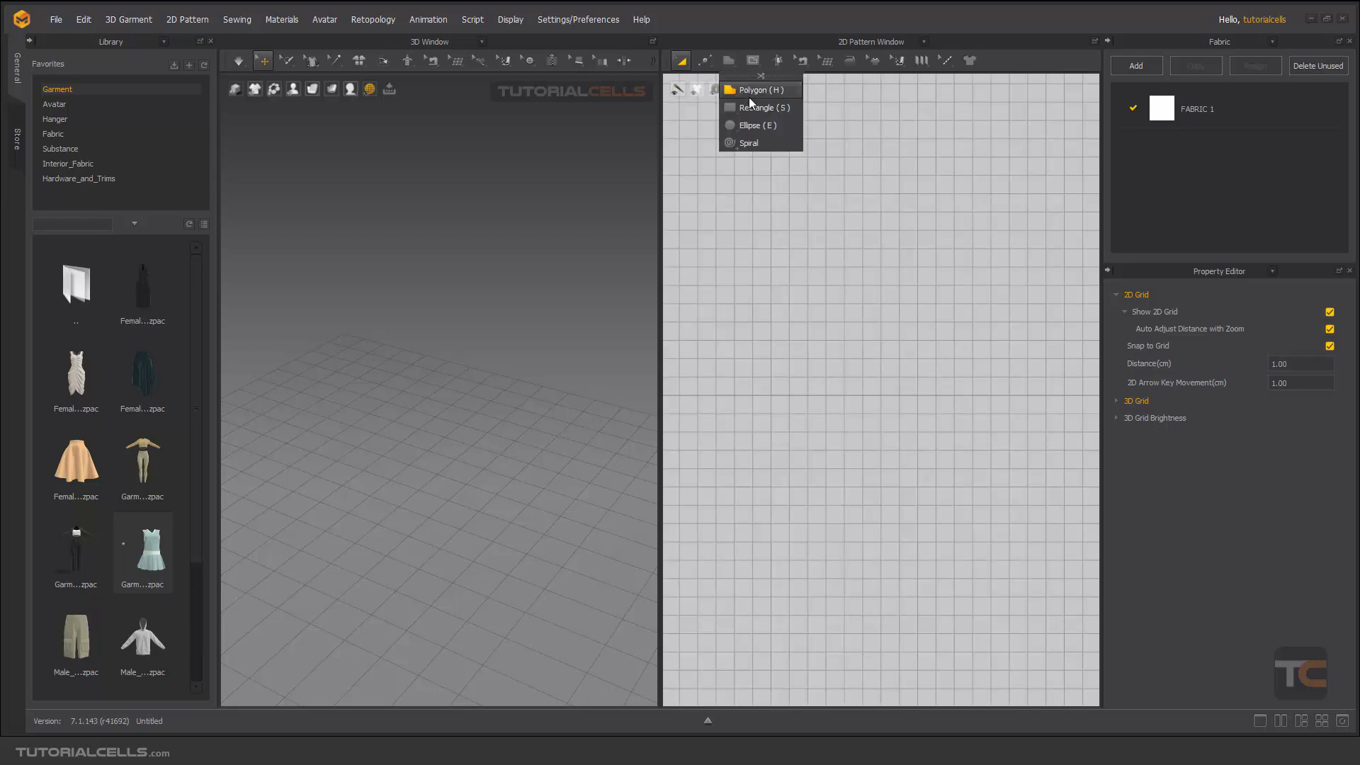
{"action": "left_click", "coordinate": [749, 96]}
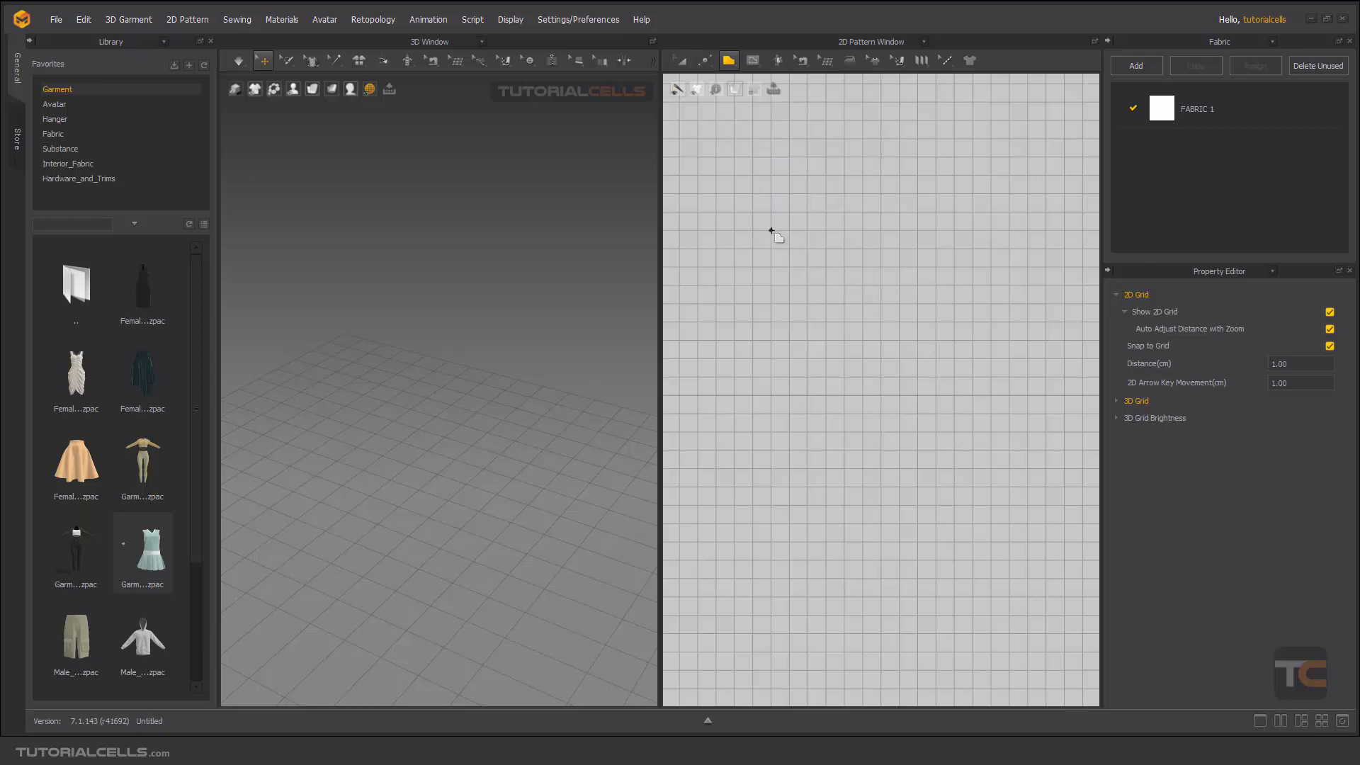
{"action": "scroll", "coordinate": [772, 232], "scroll_direction": "up", "scroll_amount": 6}
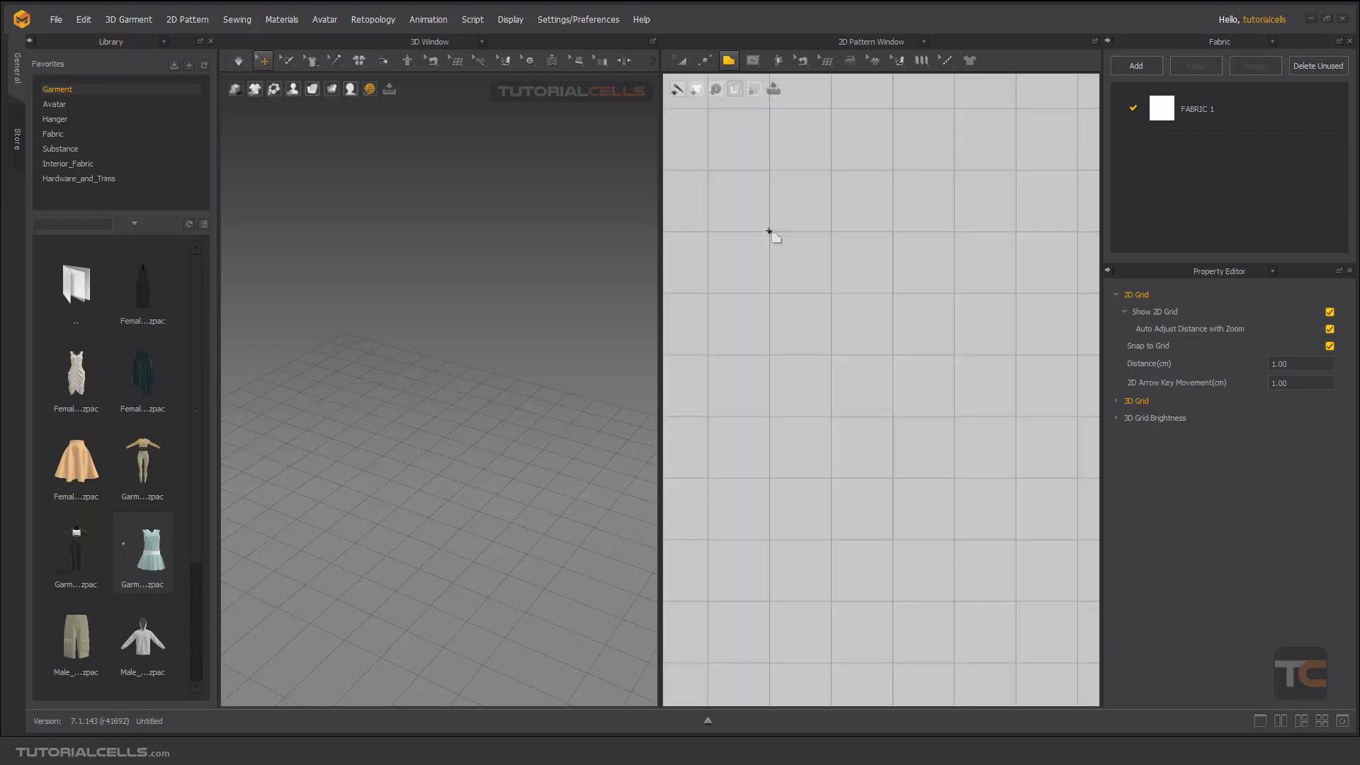
Step: Place four trial grid-snapped polygon points, then cancel the unfinished outline with Esc
{"action": "left_click", "coordinate": [769, 231]}
{"action": "left_click", "coordinate": [831, 170]}
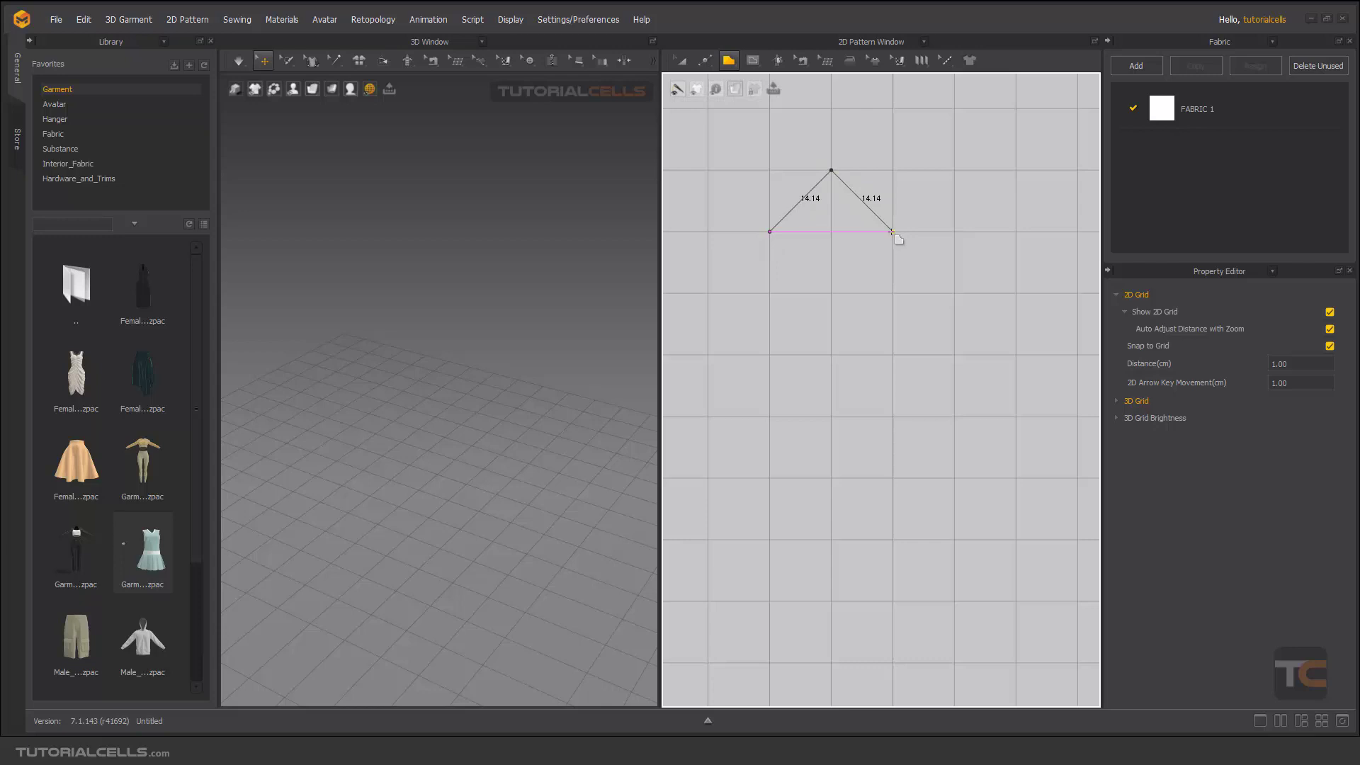
{"action": "left_click", "coordinate": [892, 232]}
{"action": "left_click", "coordinate": [892, 293]}
{"action": "key", "text": "Escape"}
Step: Anchor a new polygon's first point on a grid intersection
{"action": "scroll", "coordinate": [832, 297], "scroll_direction": "down", "scroll_amount": 3}
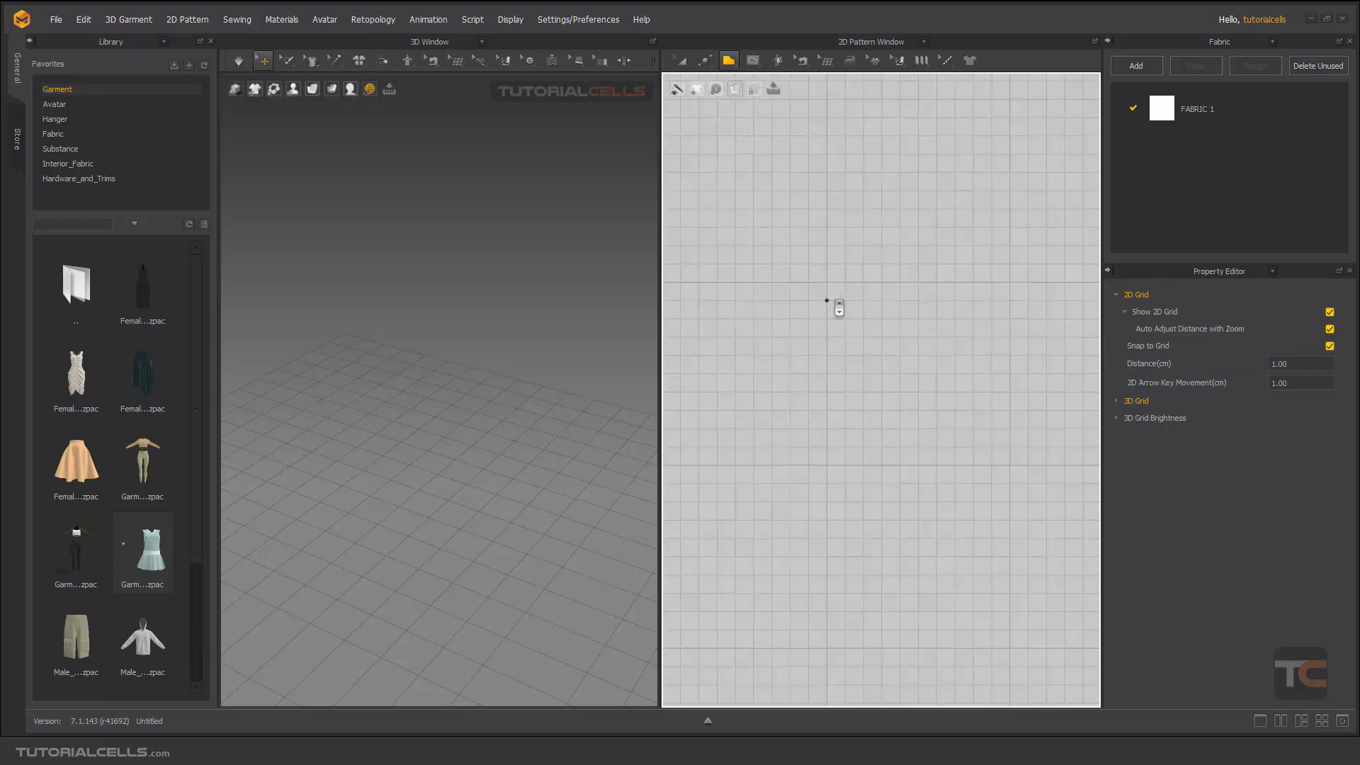
{"action": "scroll", "coordinate": [838, 306], "scroll_direction": "up", "scroll_amount": 2}
{"action": "left_click", "coordinate": [824, 272]}
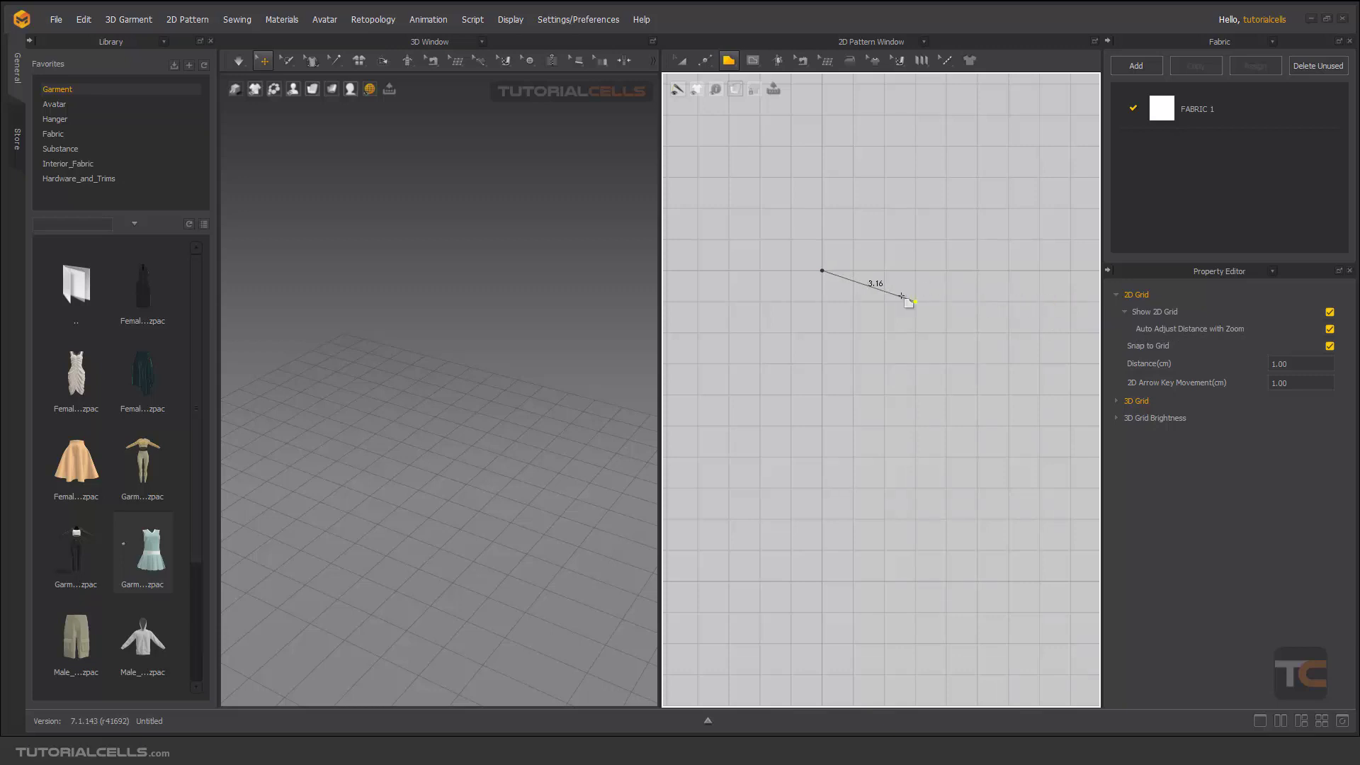
Step: Zoom the 2D window in and out to watch the grid spacing rescale
{"action": "scroll", "coordinate": [905, 300], "scroll_direction": "down", "scroll_amount": 3}
{"action": "scroll", "coordinate": [904, 296], "scroll_direction": "down", "scroll_amount": 2}
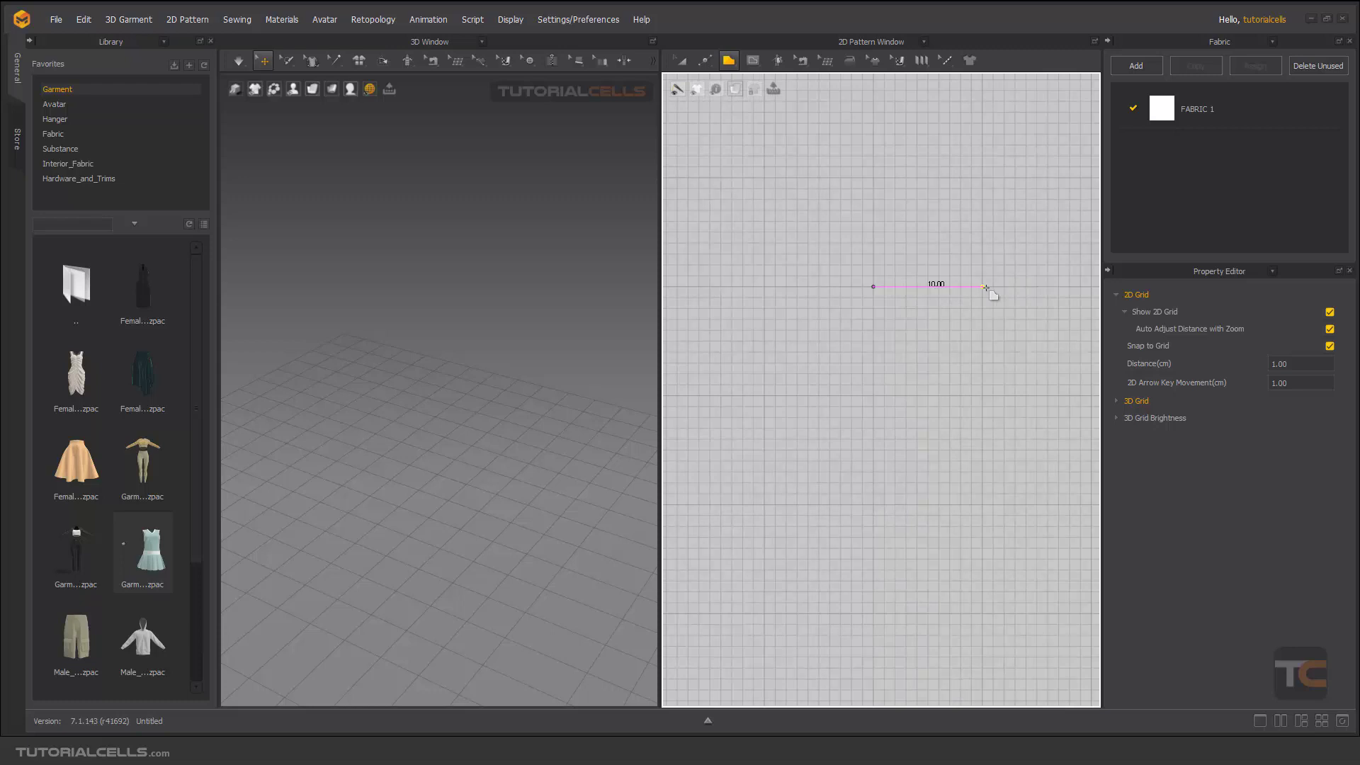
{"action": "scroll", "coordinate": [988, 287], "scroll_direction": "down", "scroll_amount": 4}
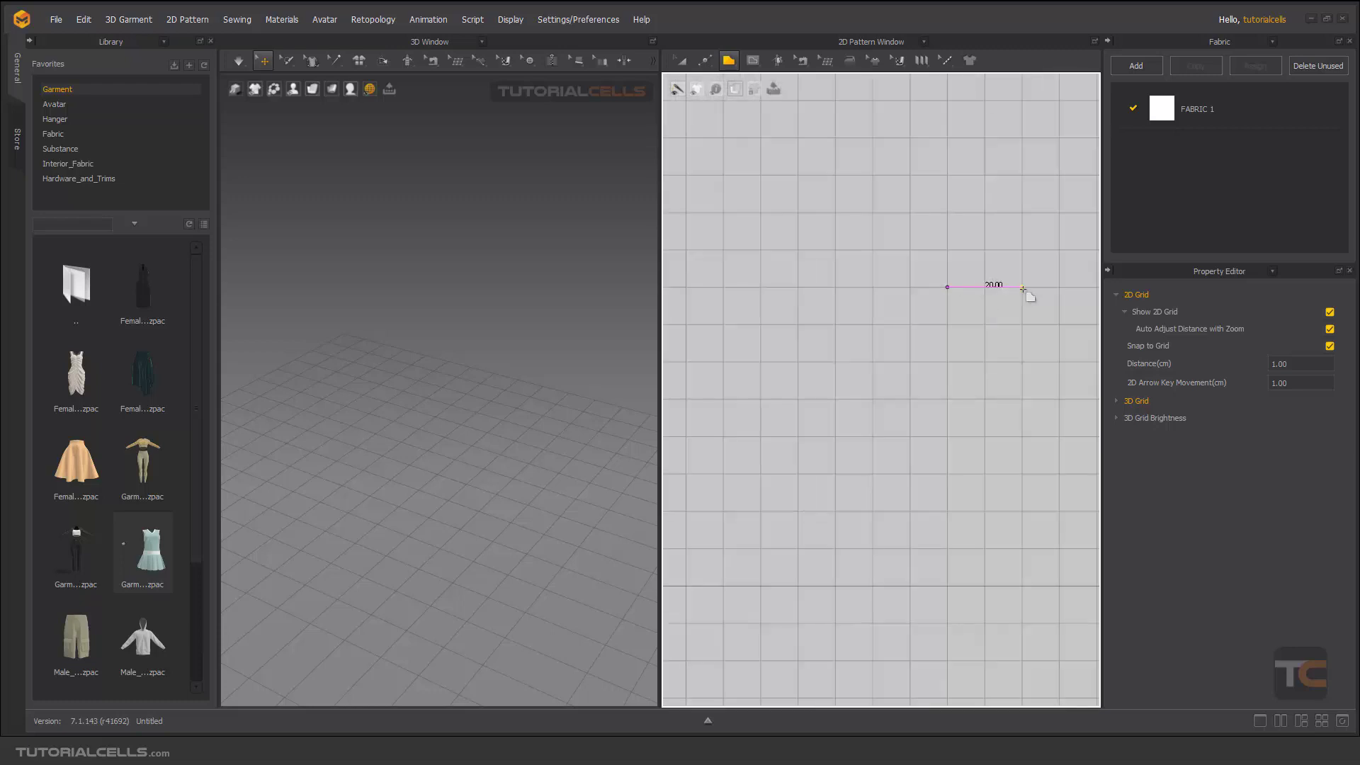
{"action": "scroll", "coordinate": [980, 287], "scroll_direction": "up", "scroll_amount": 3}
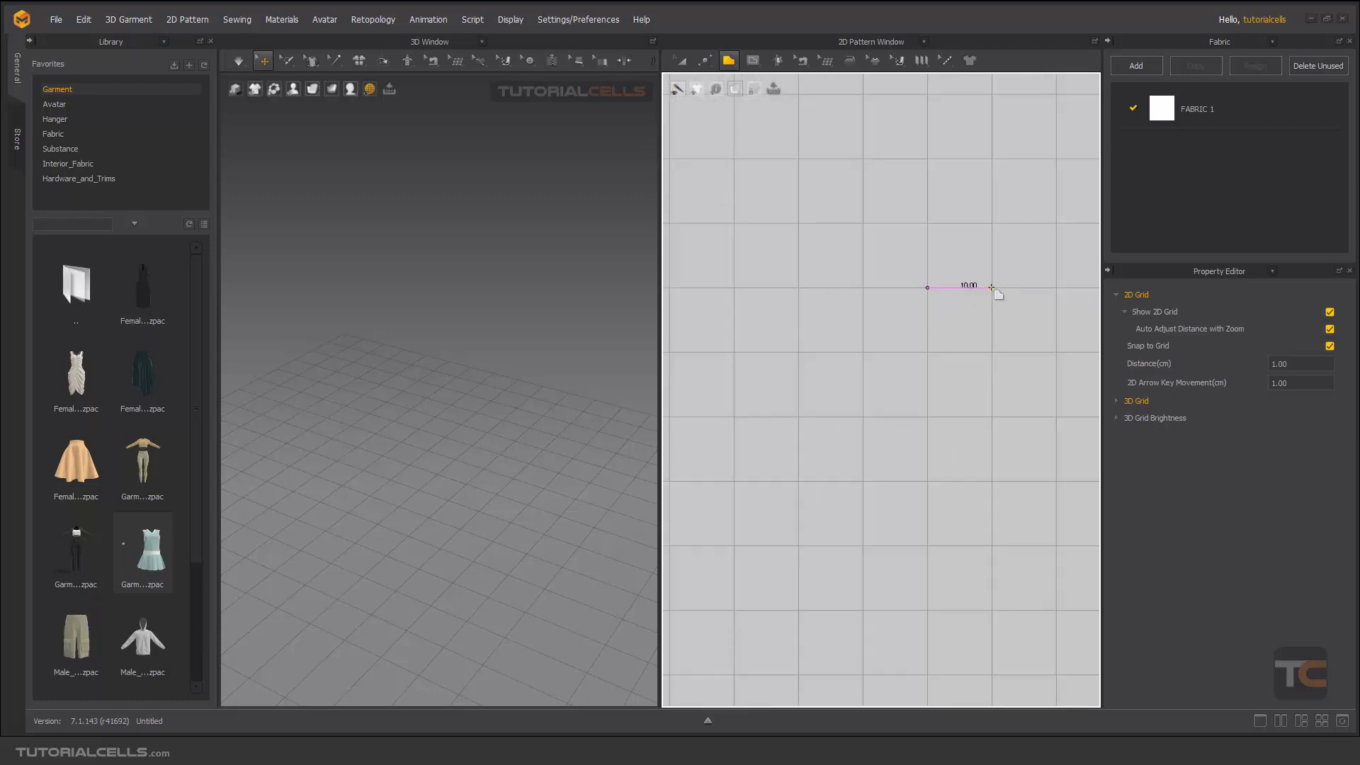
{"action": "scroll", "coordinate": [991, 287], "scroll_direction": "up", "scroll_amount": 1}
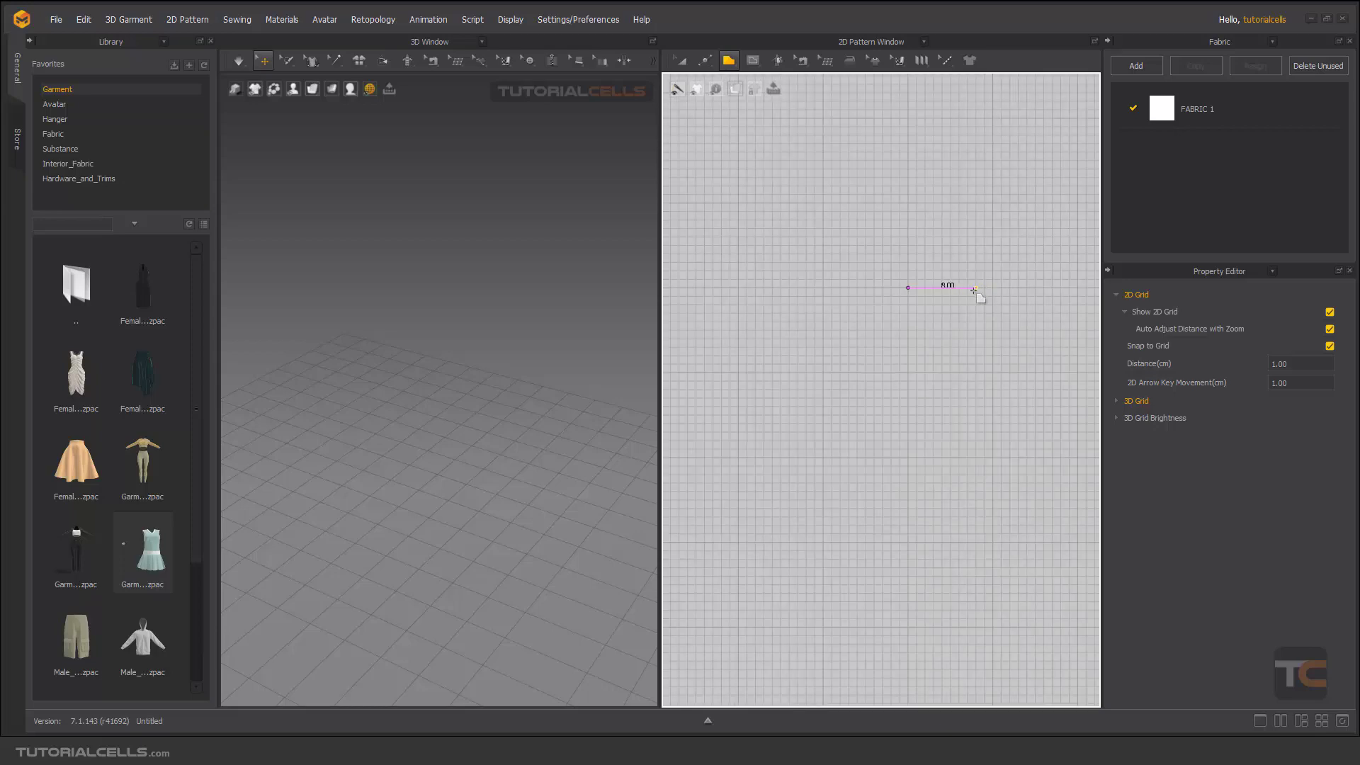
{"action": "scroll", "coordinate": [960, 299], "scroll_direction": "down", "scroll_amount": 2}
{"action": "scroll", "coordinate": [959, 298], "scroll_direction": "down", "scroll_amount": 4}
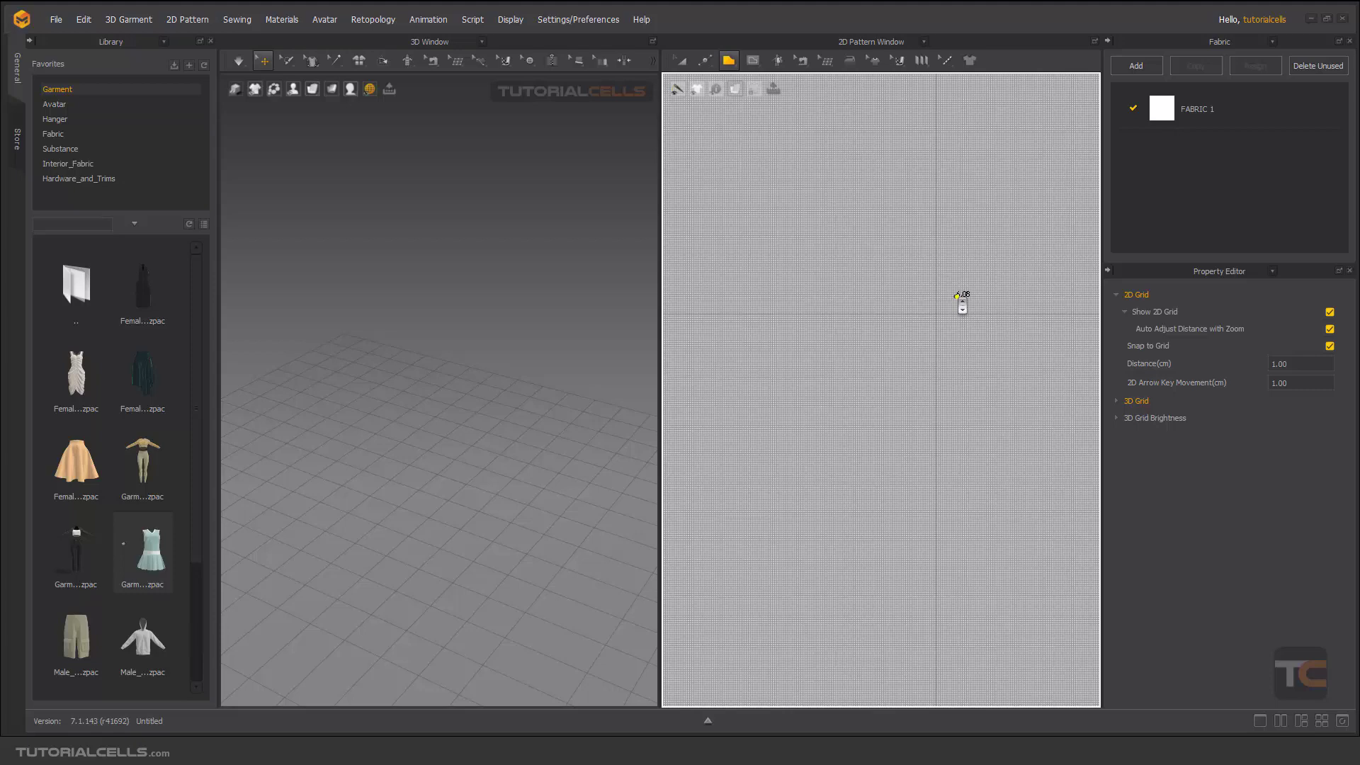
{"action": "scroll", "coordinate": [935, 315], "scroll_direction": "up", "scroll_amount": 3}
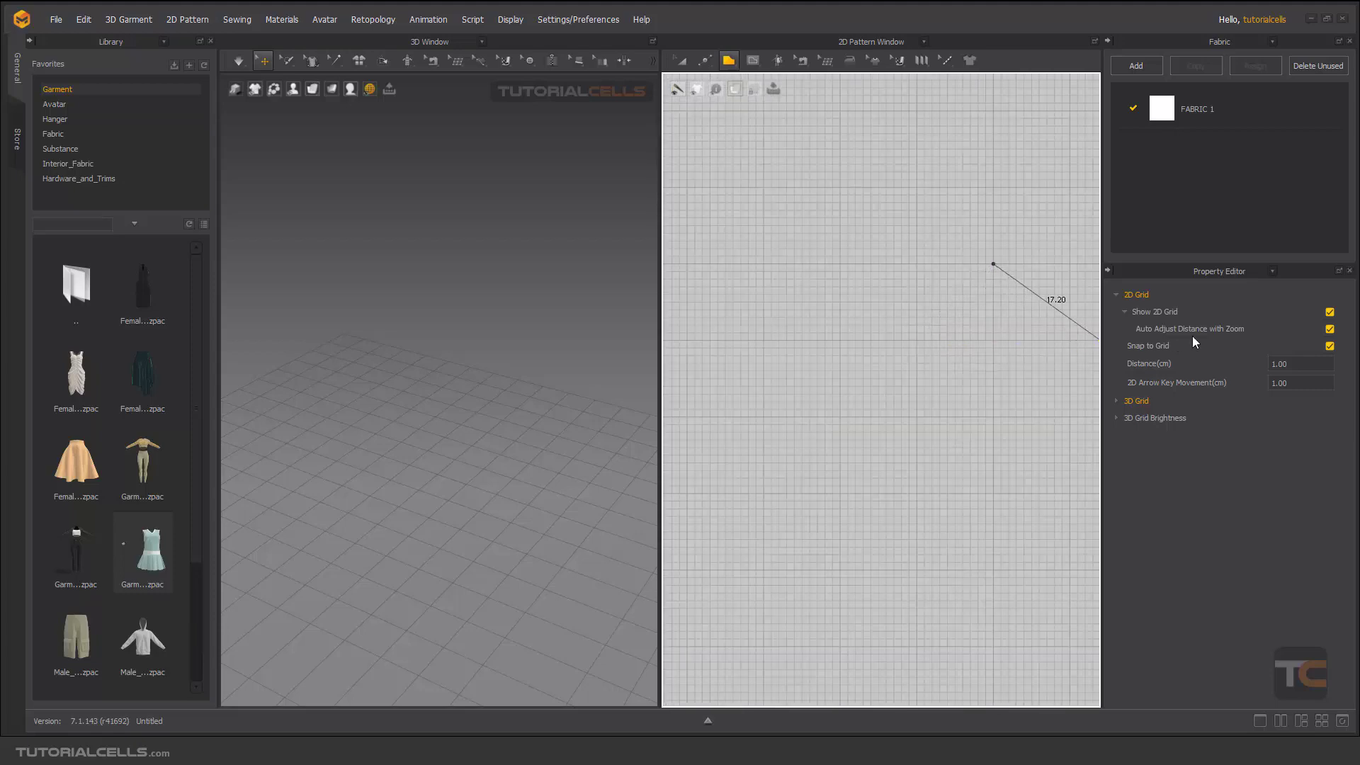
Step: Turn off Auto Adjust Distance with Zoom and pan the 2D pattern view
{"action": "left_click", "coordinate": [1329, 329]}
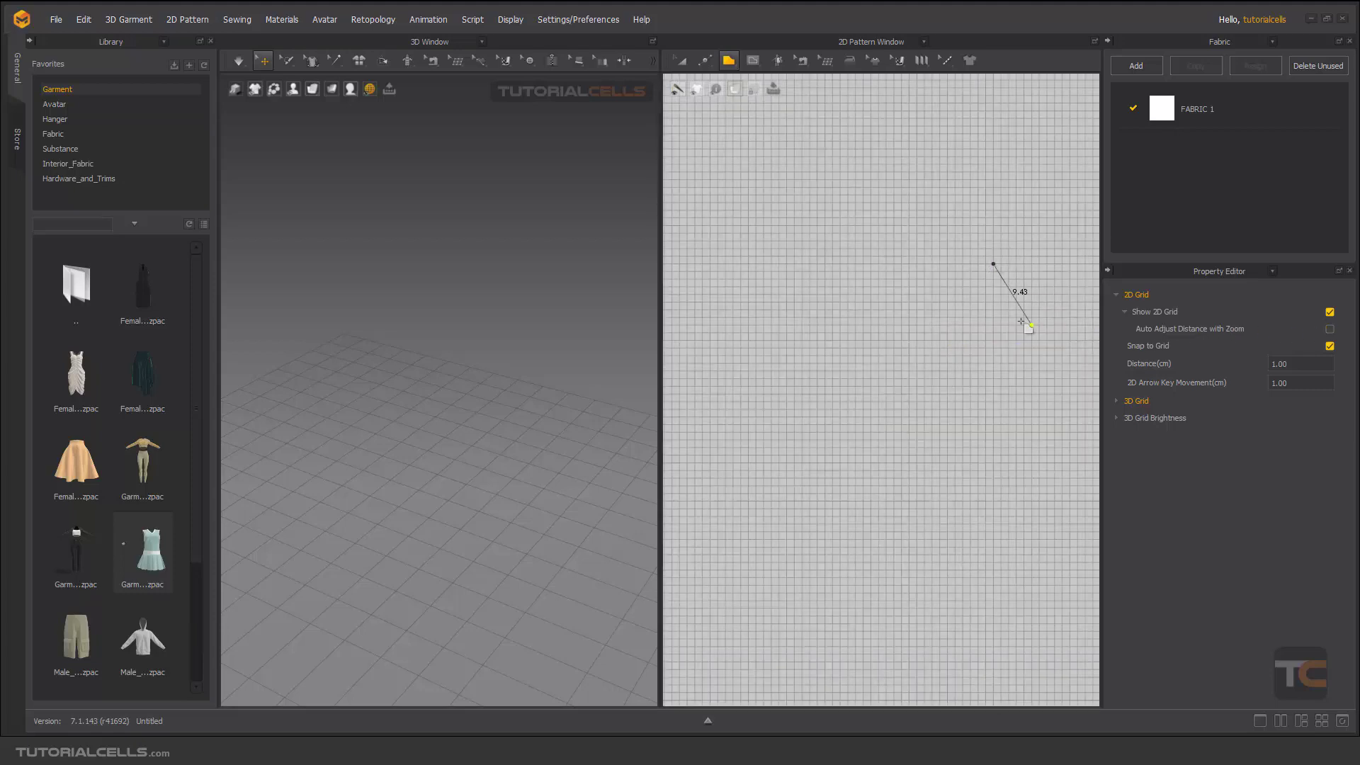
{"action": "scroll", "coordinate": [978, 284], "scroll_direction": "up", "scroll_amount": 3}
{"action": "middle_click_drag", "start_coordinate": [981, 282], "coordinate": [781, 390]}
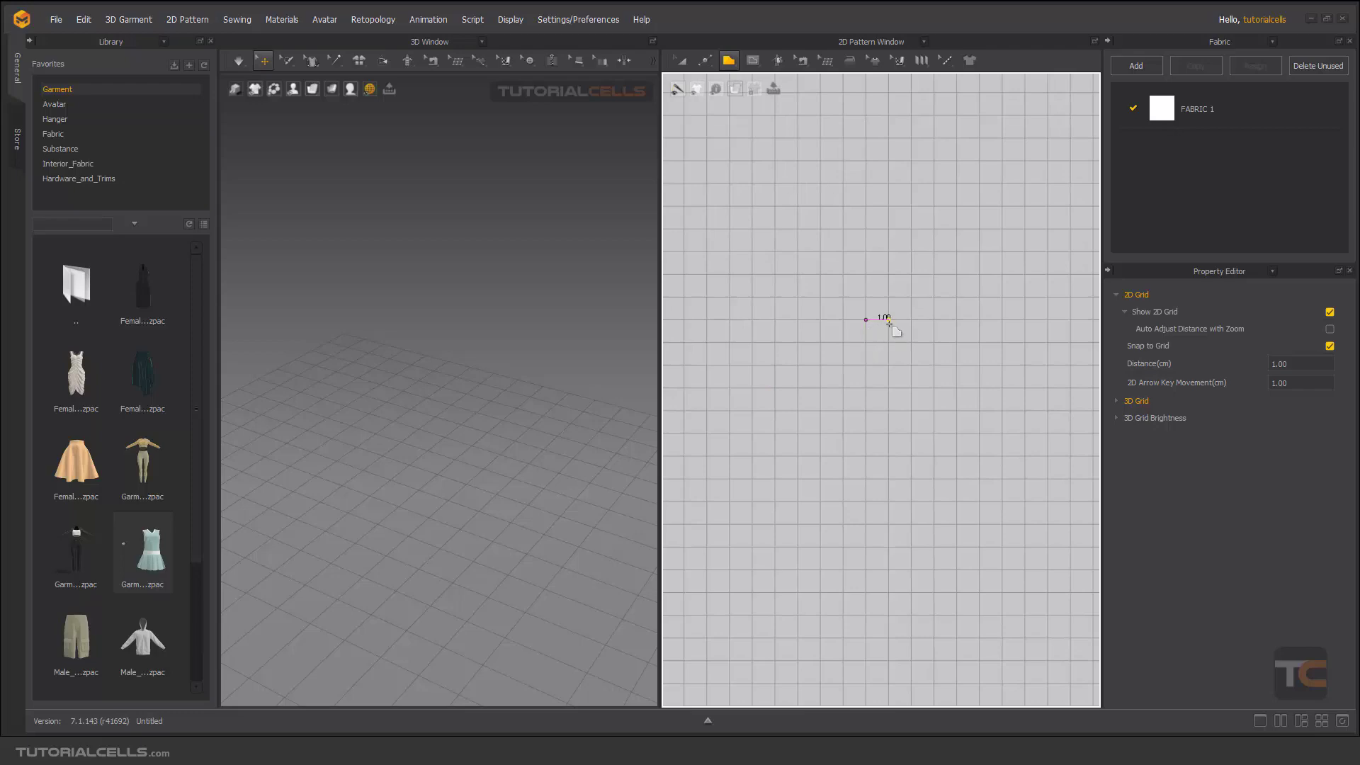
Step: Draw a closed 1×1 cm square by clicking grid corners back to the first point
{"action": "left_click", "coordinate": [889, 320]}
{"action": "left_click", "coordinate": [889, 342]}
{"action": "left_click", "coordinate": [865, 343]}
{"action": "left_click", "coordinate": [865, 319]}
{"action": "scroll", "coordinate": [936, 361], "scroll_direction": "down", "scroll_amount": 8}
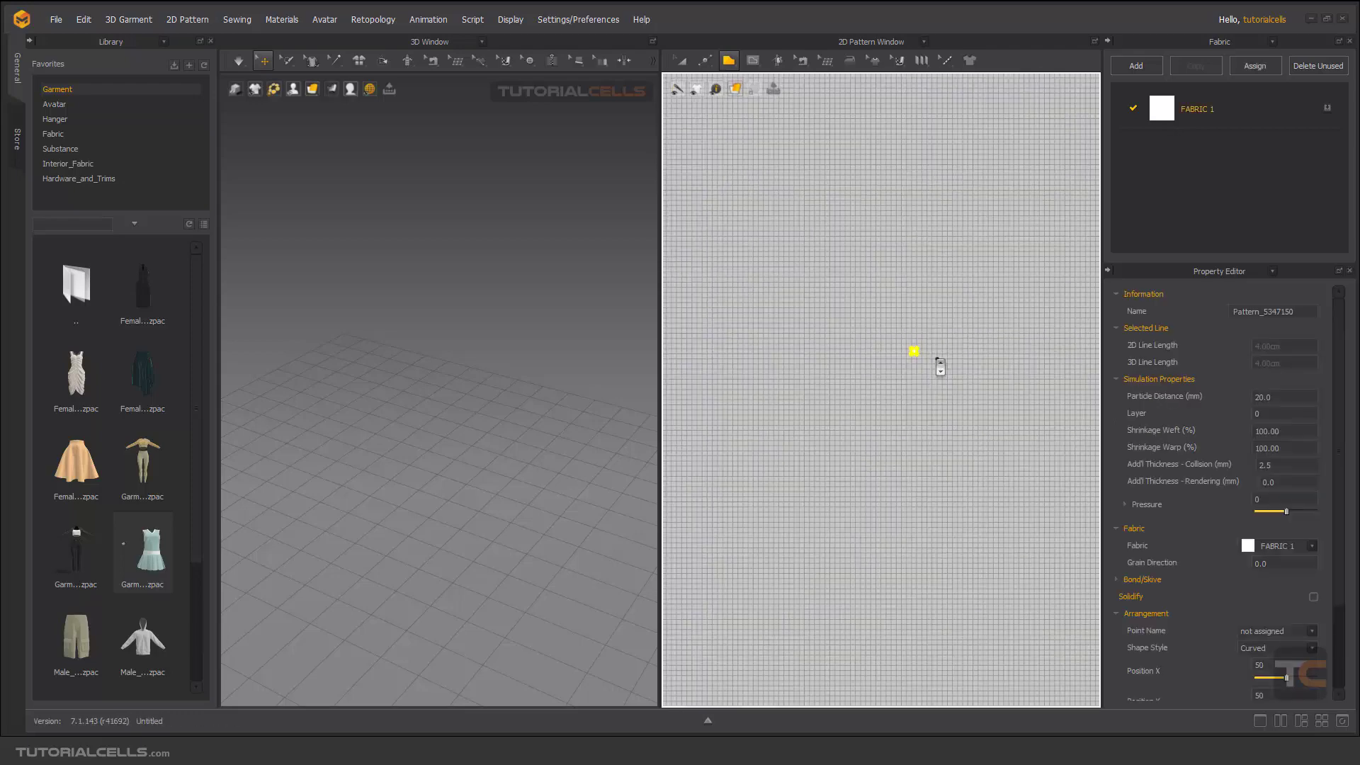
{"action": "scroll", "coordinate": [936, 362], "scroll_direction": "up", "scroll_amount": 8}
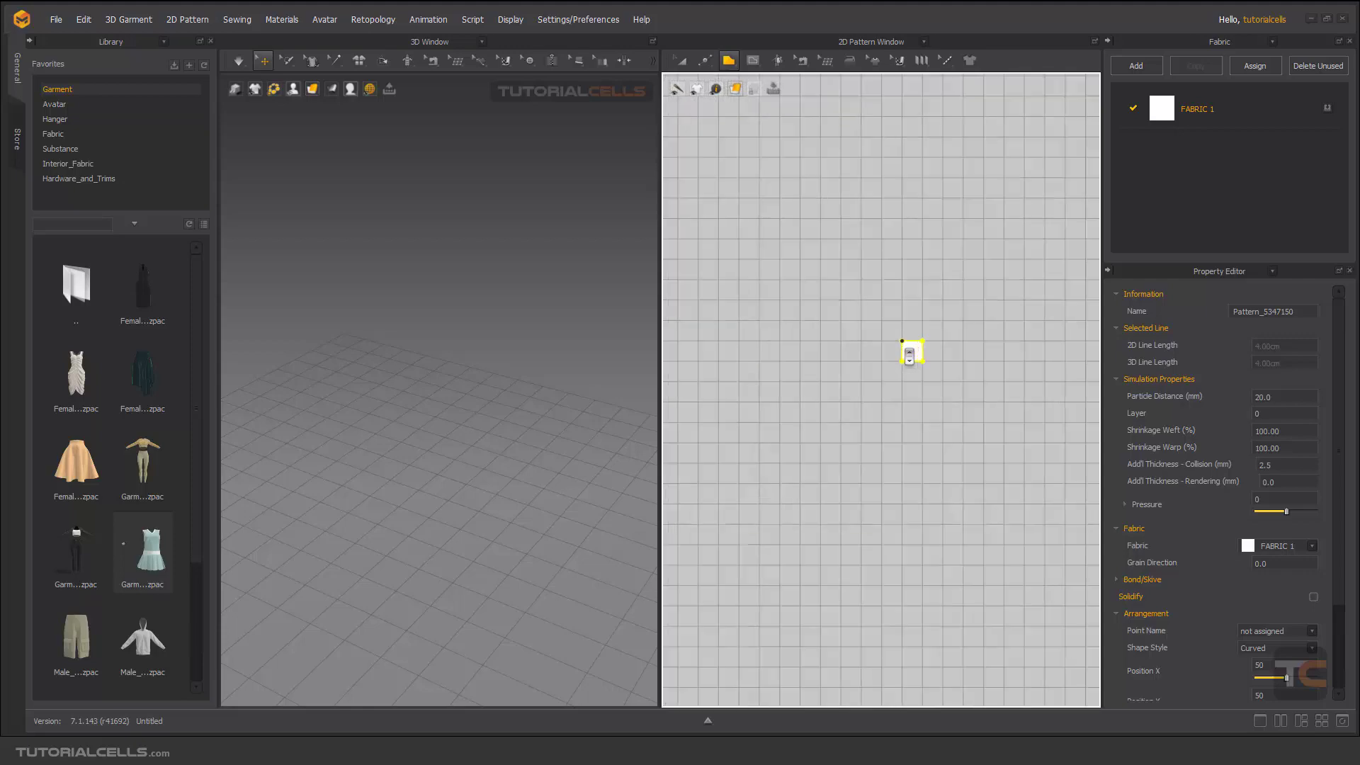
Step: Reopen Grid Properties from the 2D canvas menu and select the 1.00 cm Distance value
{"action": "right_click", "coordinate": [879, 257]}
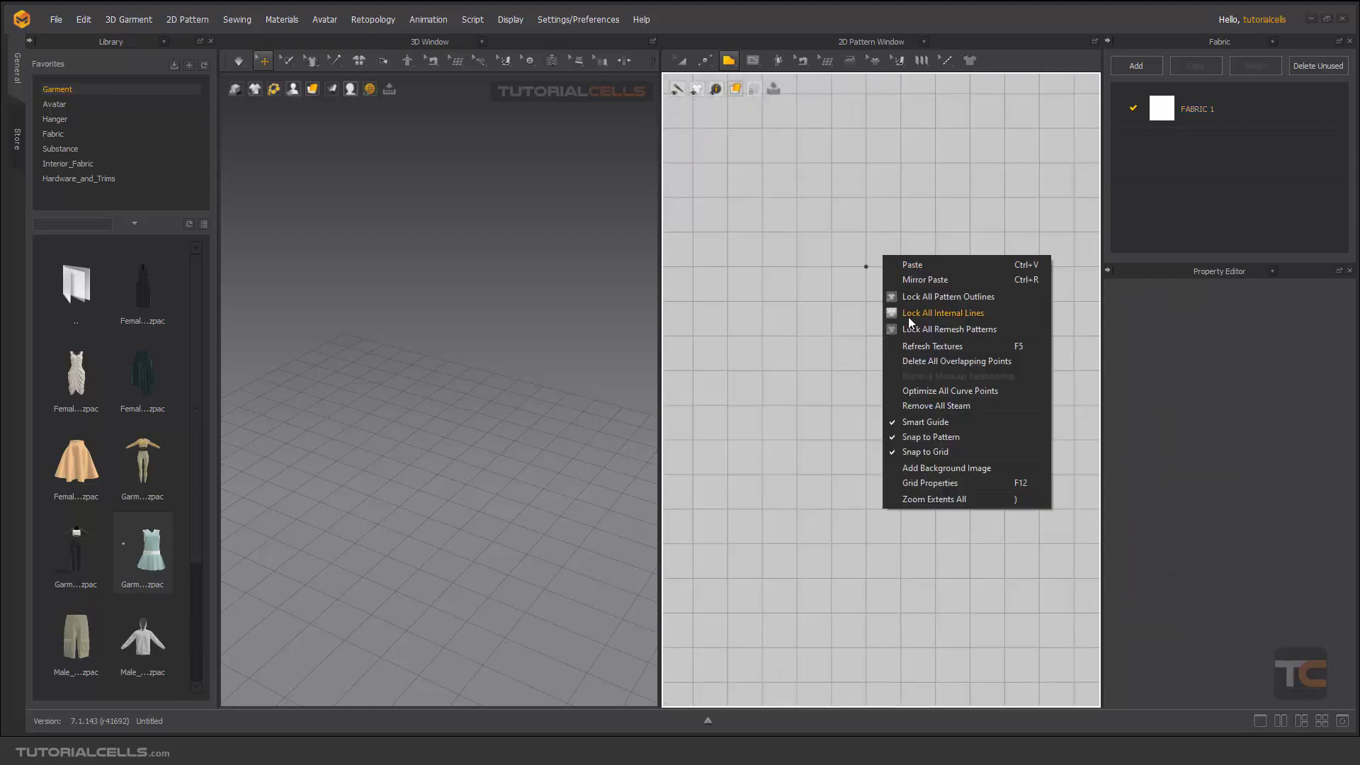
{"action": "left_click", "coordinate": [943, 477]}
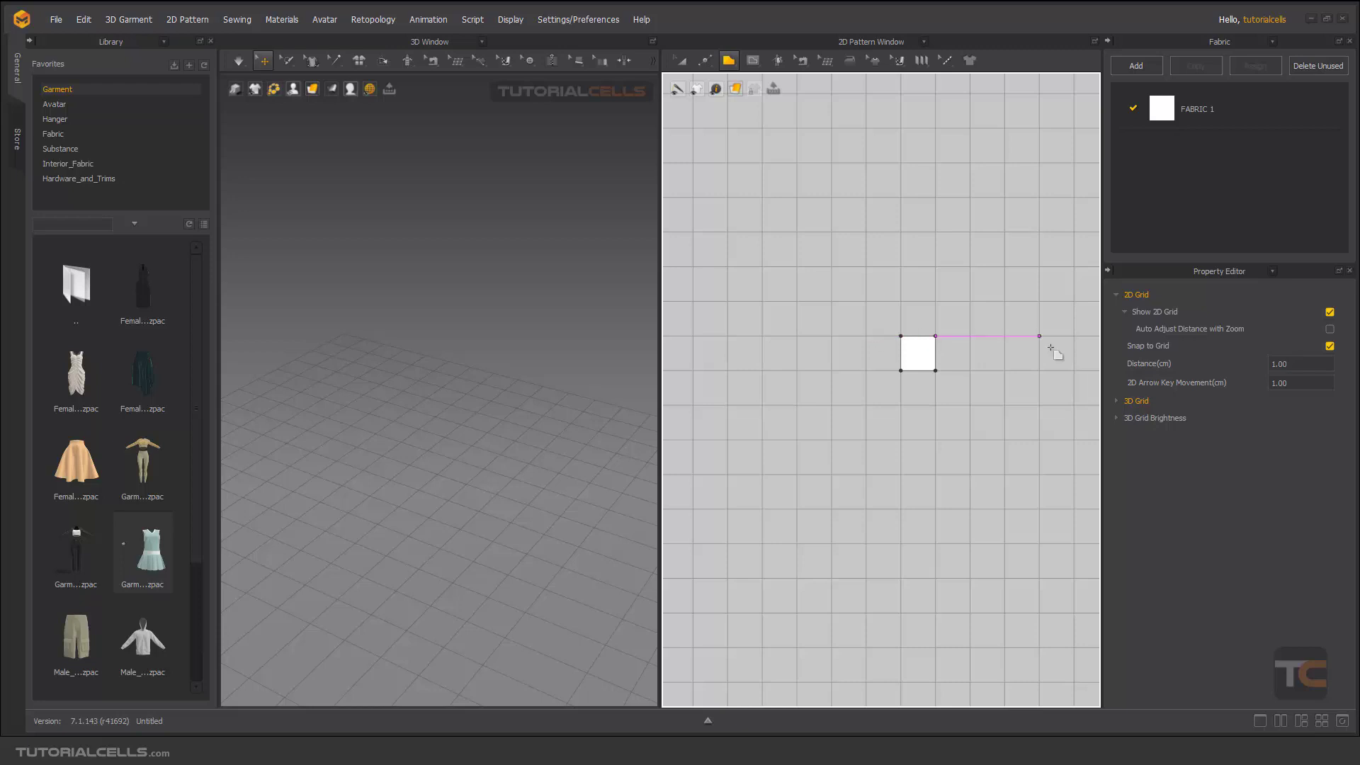
{"action": "left_click_drag", "start_coordinate": [1291, 363], "coordinate": [1256, 363]}
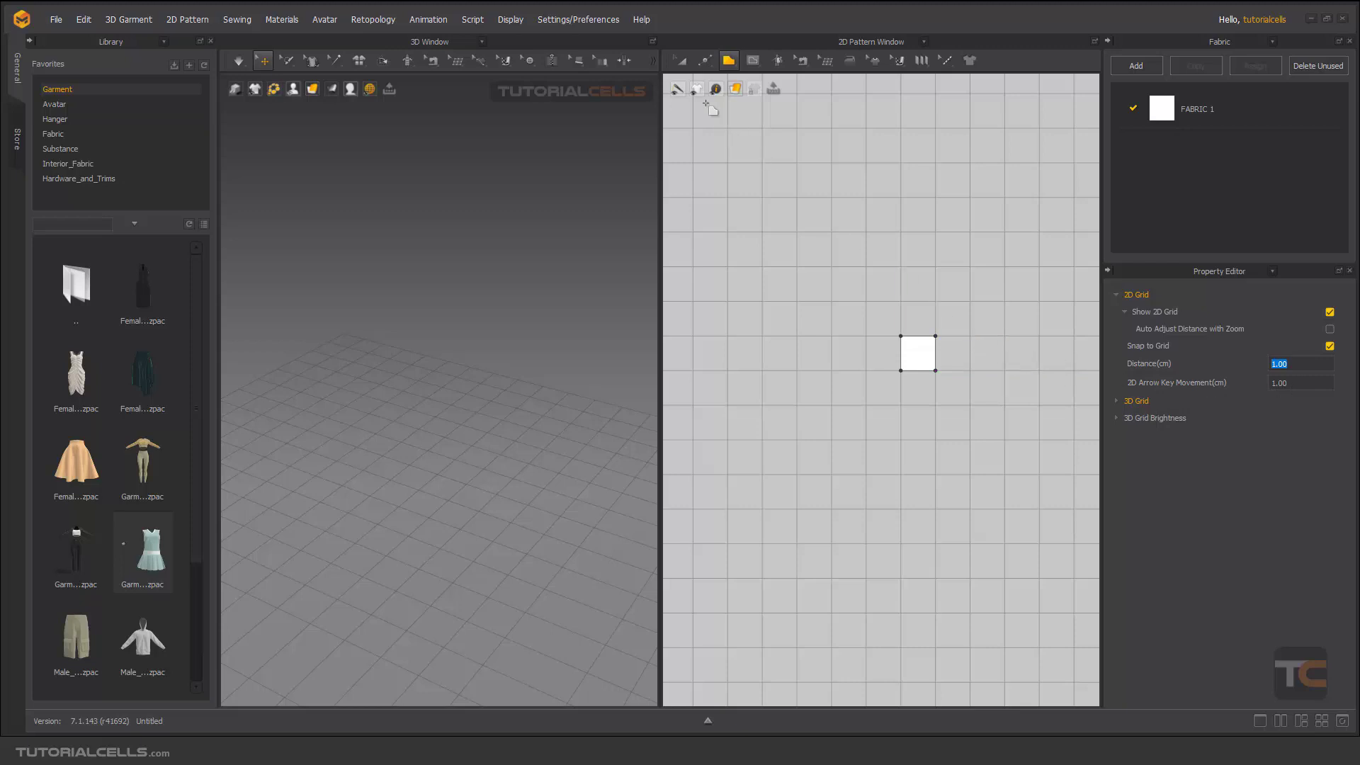
Step: Switch to the Transform Pattern tool and select the square's top-right corner point
{"action": "left_click", "coordinate": [687, 66]}
{"action": "left_click", "coordinate": [699, 64]}
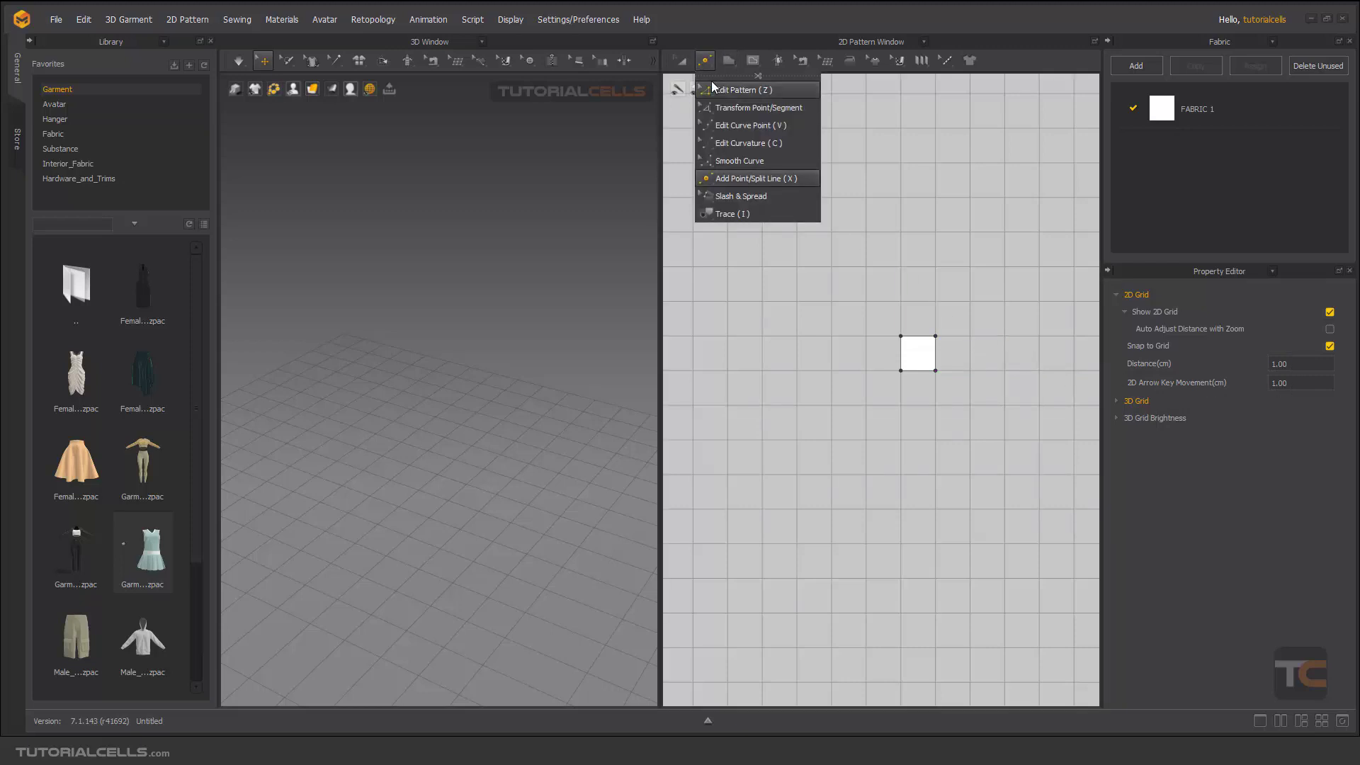
{"action": "left_click", "coordinate": [738, 108]}
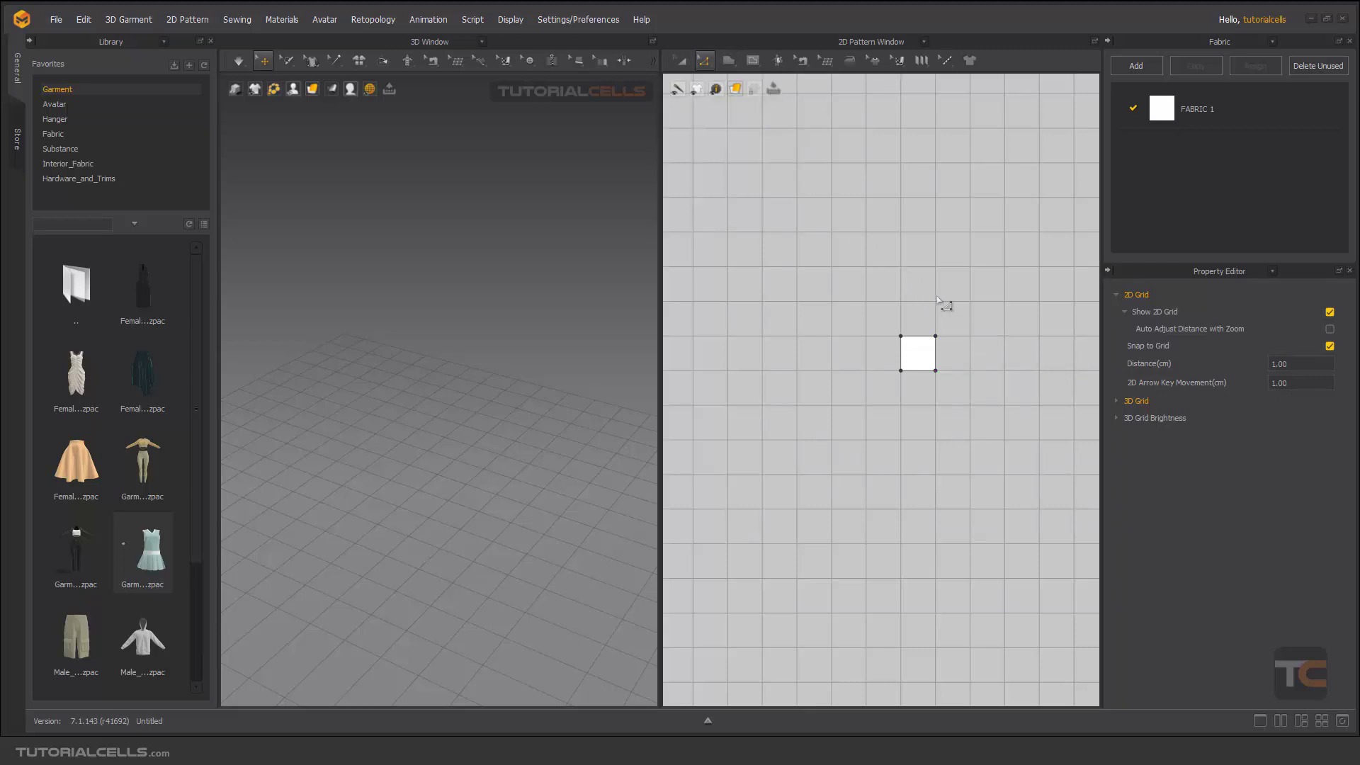
{"action": "left_click", "coordinate": [936, 337]}
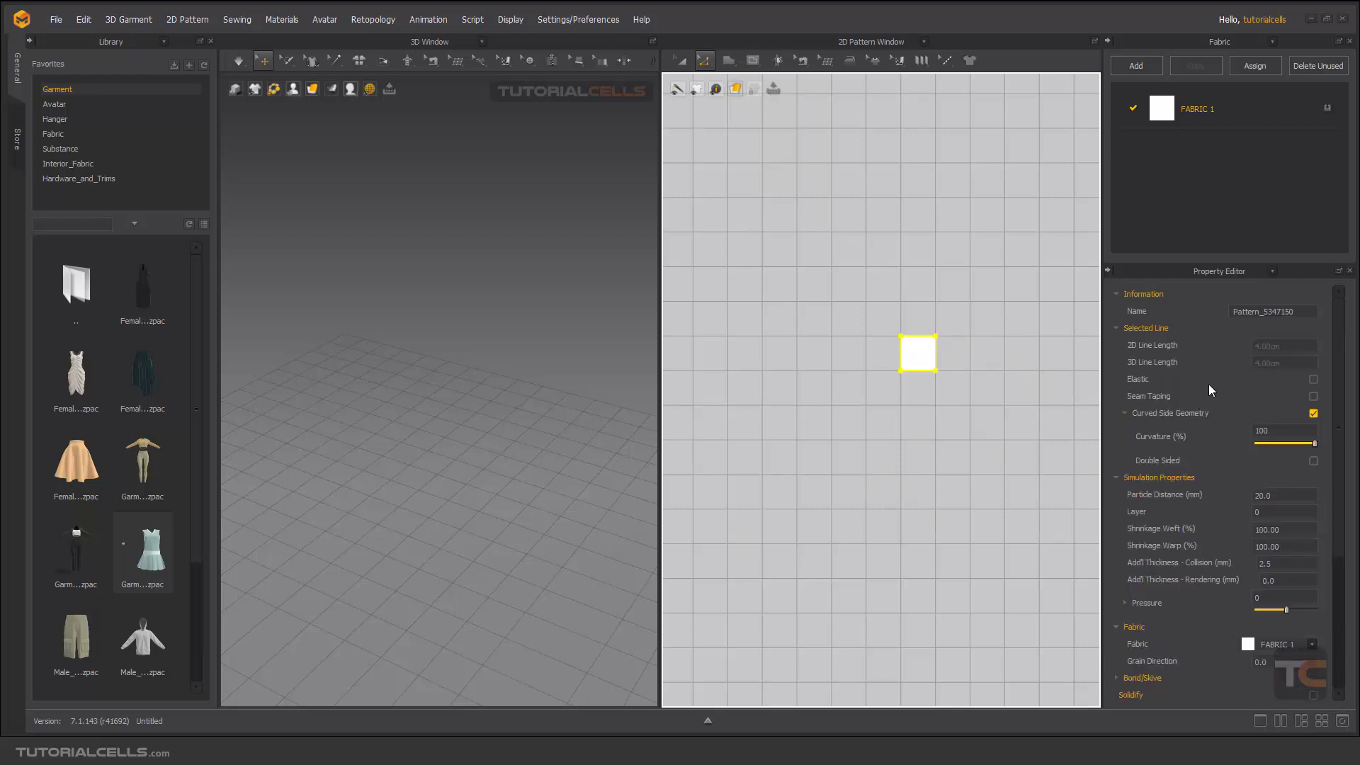
Step: Reopen Grid Properties from the 2D canvas and uncheck Snap to Grid
{"action": "right_click", "coordinate": [1035, 320]}
{"action": "left_click", "coordinate": [1063, 544]}
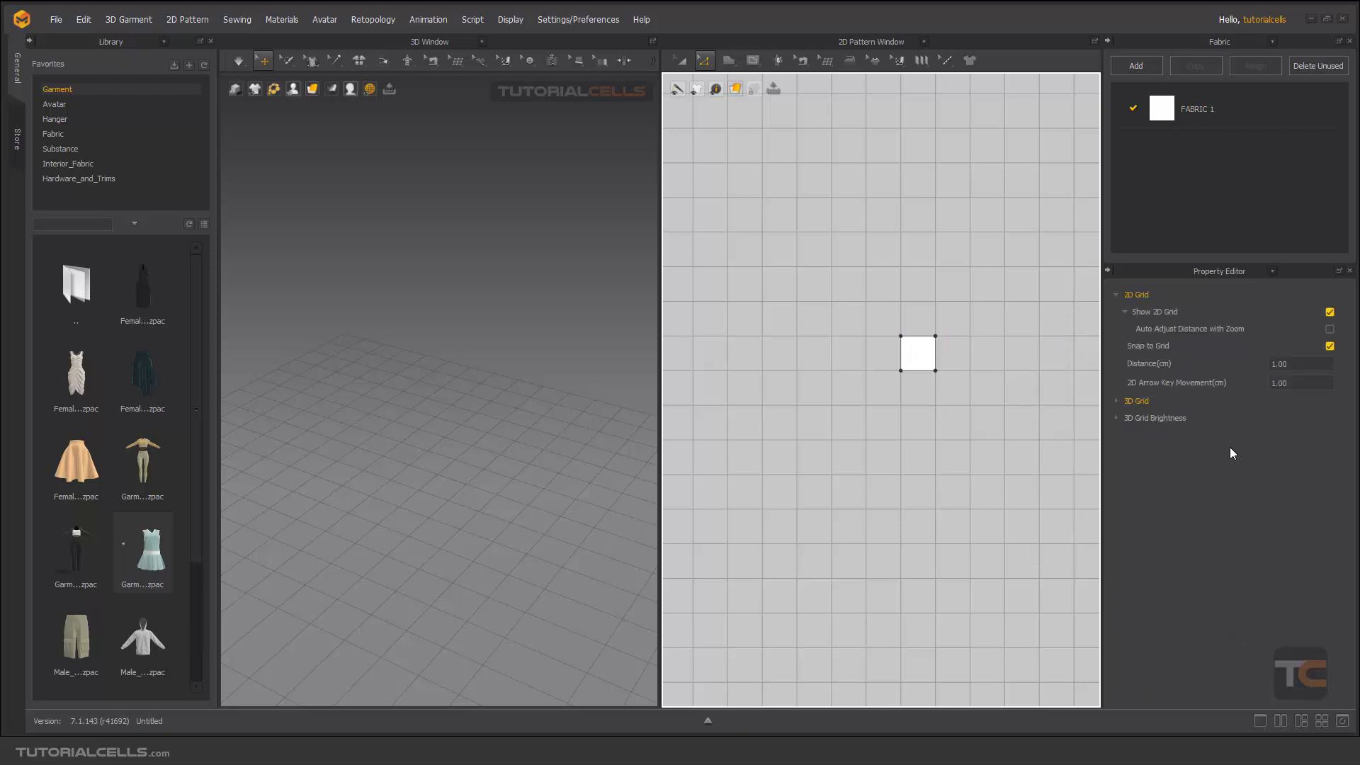
{"action": "left_click", "coordinate": [1329, 346]}
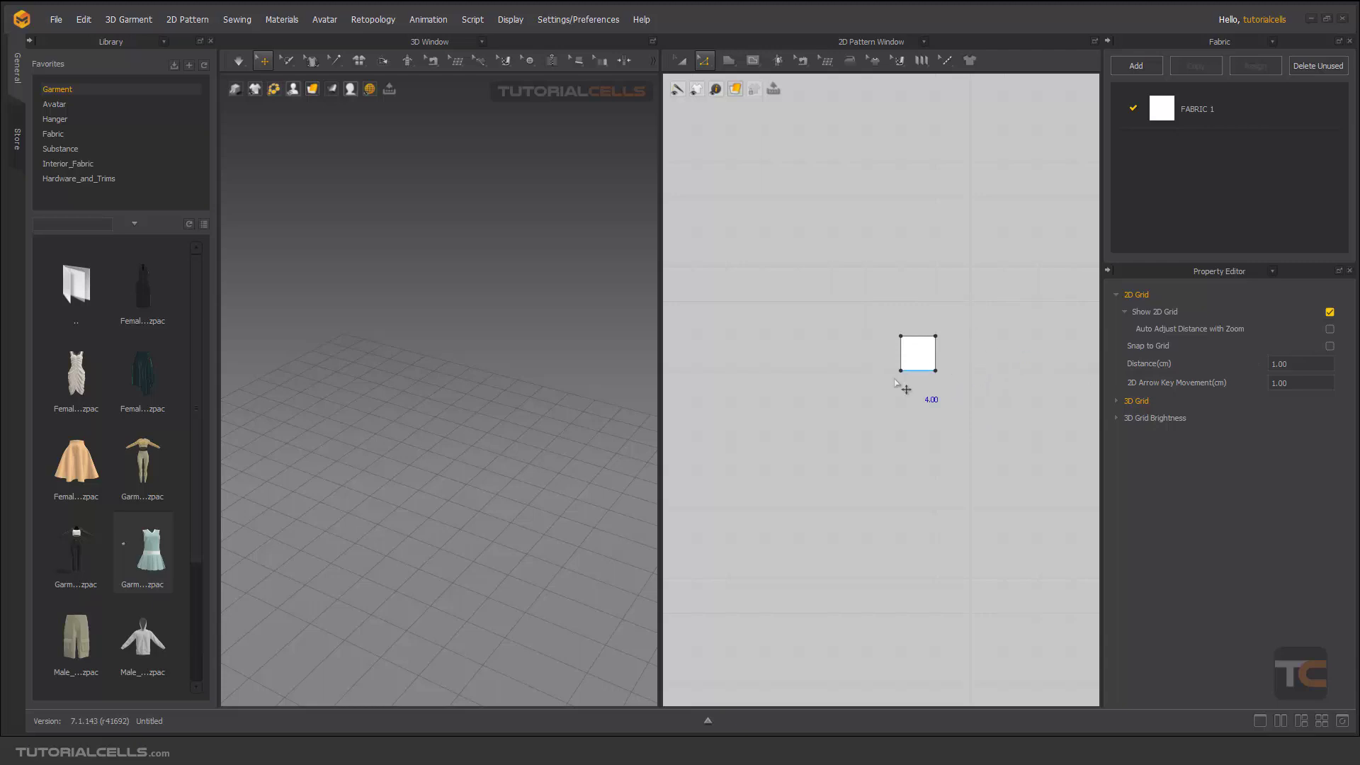
{"action": "left_click", "coordinate": [941, 338]}
{"action": "left_click_drag", "start_coordinate": [940, 338], "coordinate": [942, 340]}
{"action": "key", "text": "ctrl+z"}
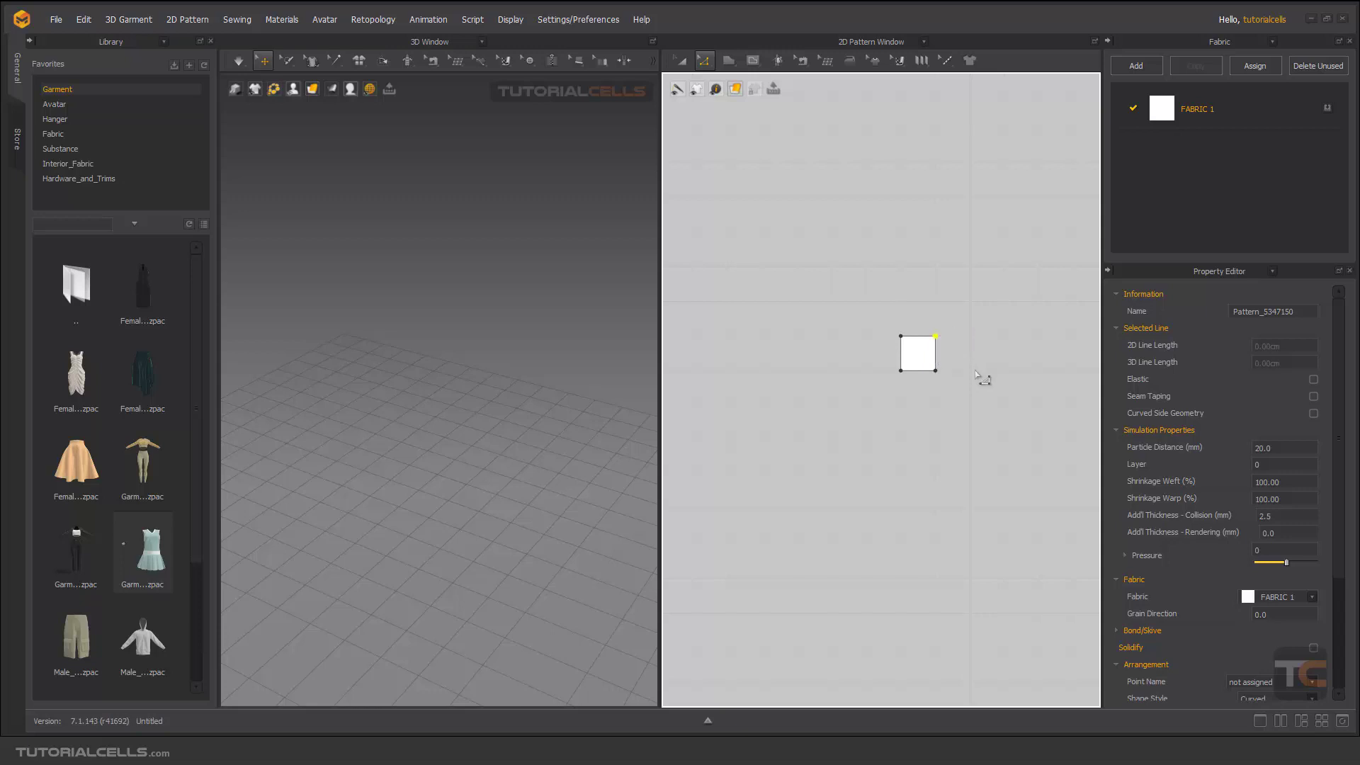
{"action": "left_click_drag", "start_coordinate": [936, 336], "coordinate": [1004, 335]}
{"action": "key", "text": "ctrl+z"}
{"action": "left_click", "coordinate": [944, 358]}
{"action": "mouse_move", "coordinate": [944, 359]}
{"action": "left_mouse_down"}
{"action": "mouse_move", "coordinate": [1013, 358]}
{"action": "mouse_move", "coordinate": [944, 358]}
{"action": "left_mouse_up"}
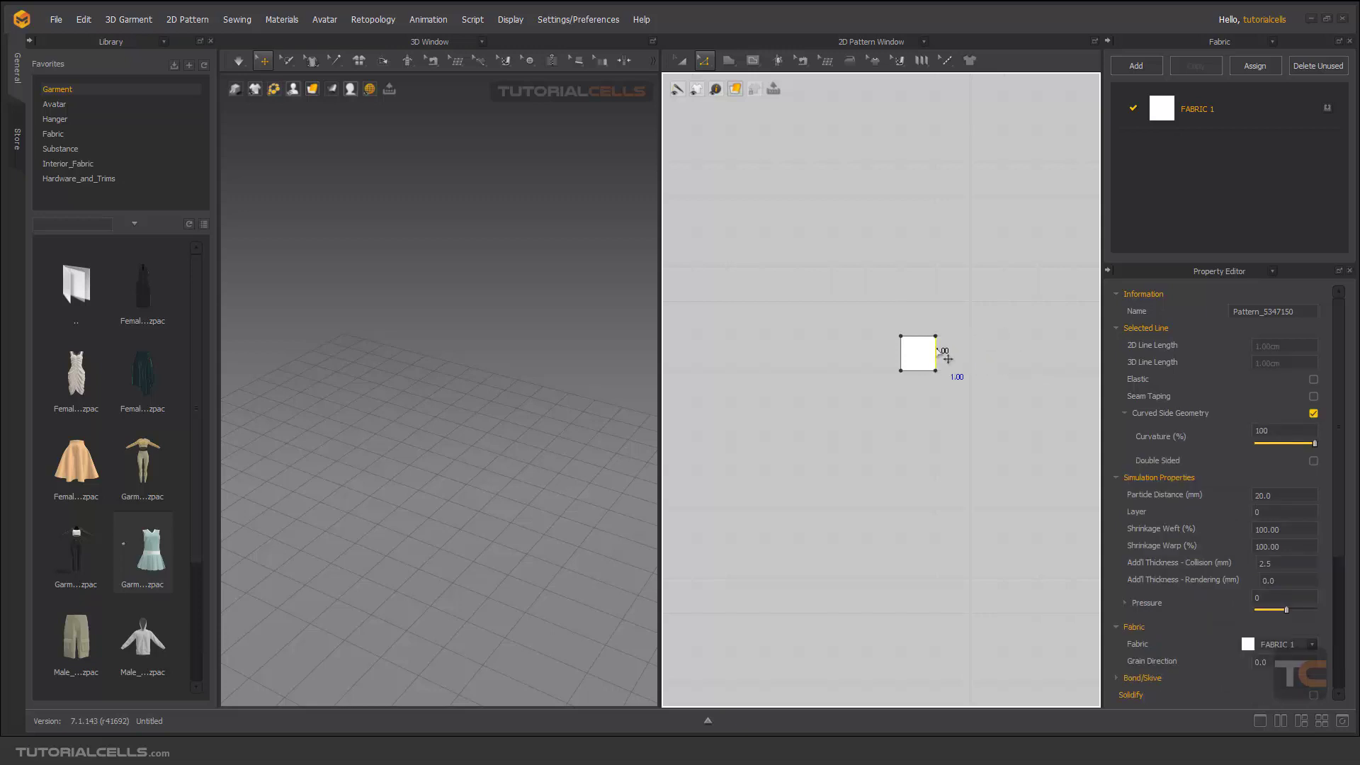
{"action": "key", "text": "Up"}
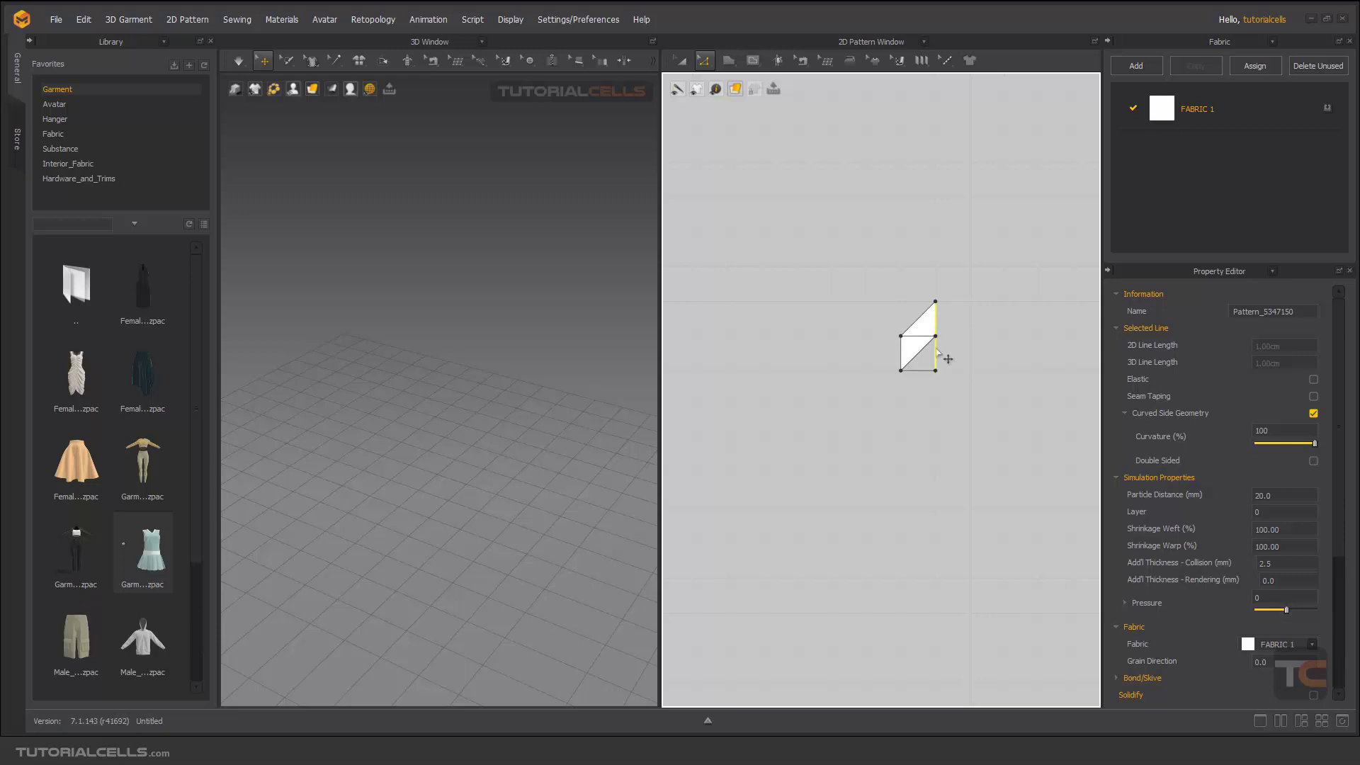
{"action": "key", "text": "ctrl+z"}
Step: Reopen Grid Properties and select the 2D arrow key movement value
{"action": "right_click", "coordinate": [933, 356]}
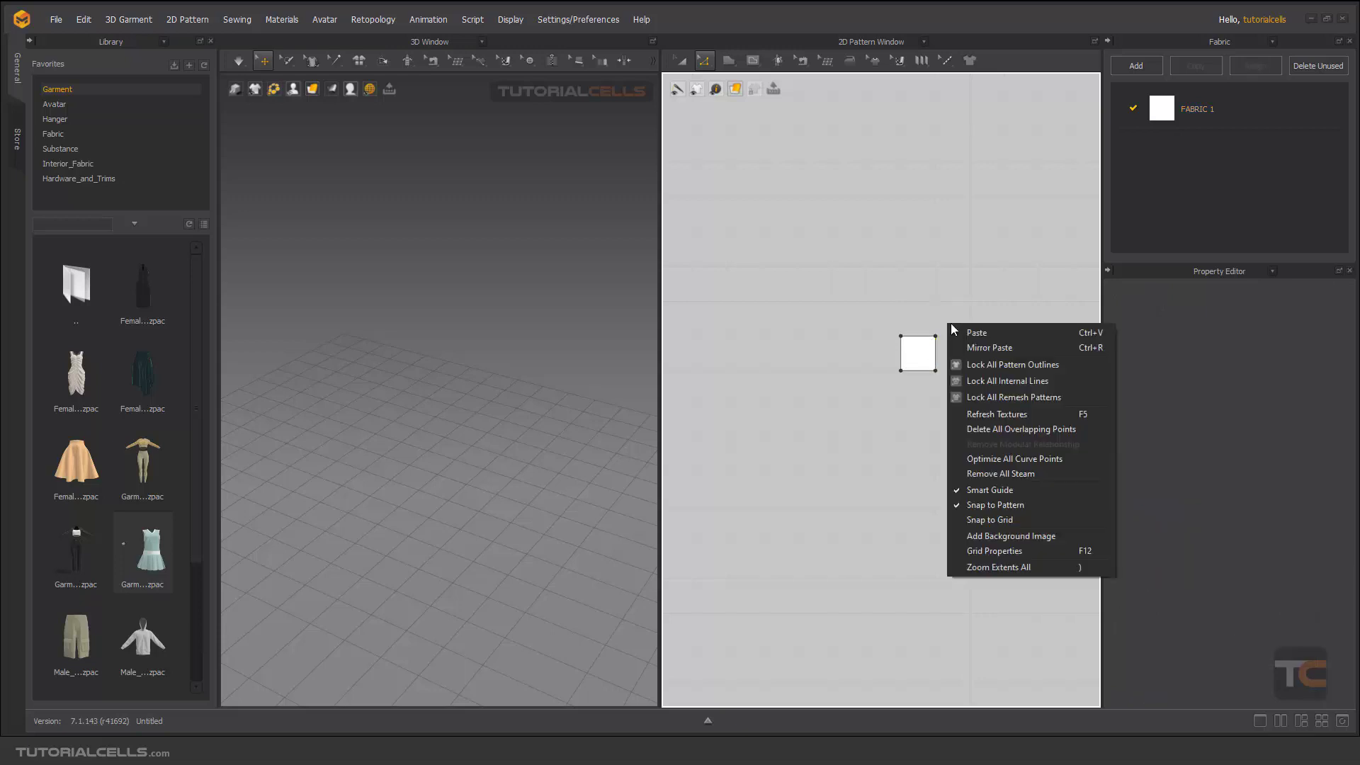
{"action": "left_click", "coordinate": [995, 554]}
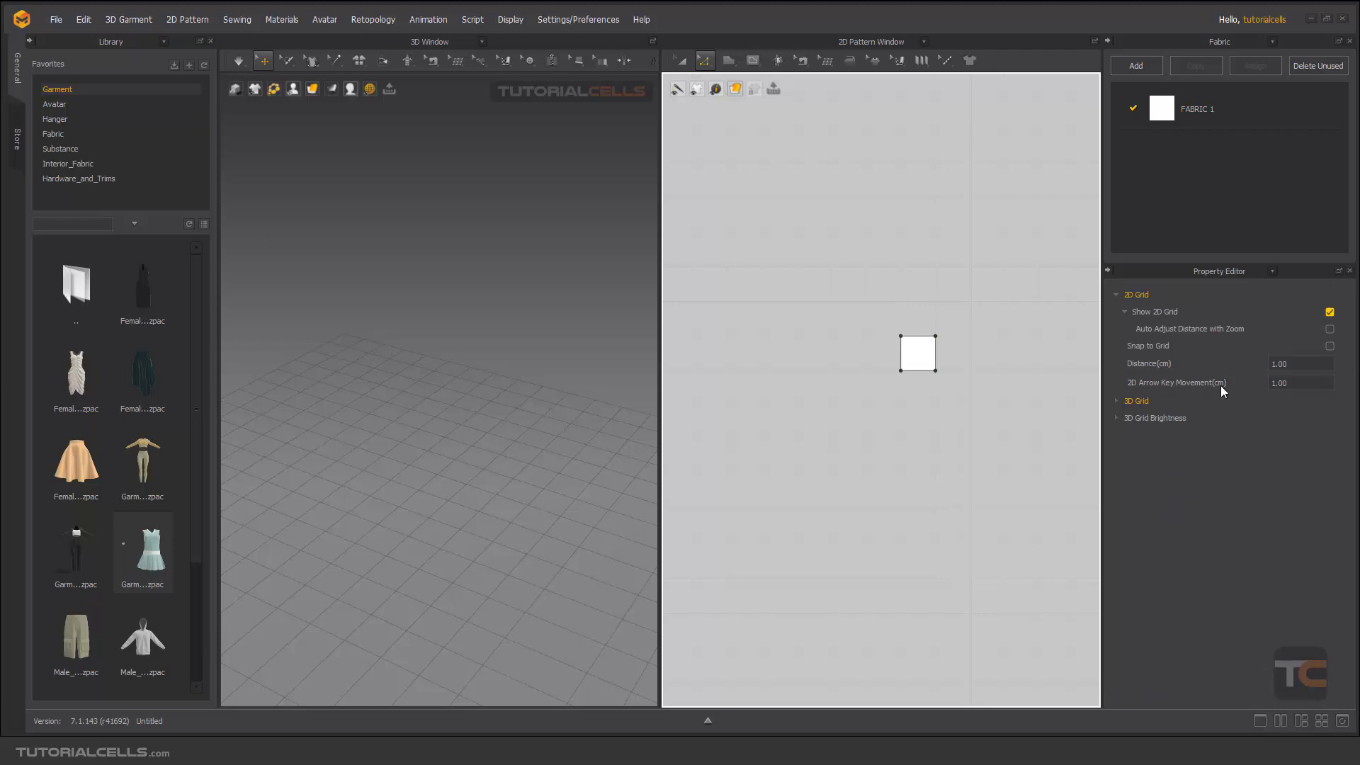
{"action": "double_click", "coordinate": [1290, 383]}
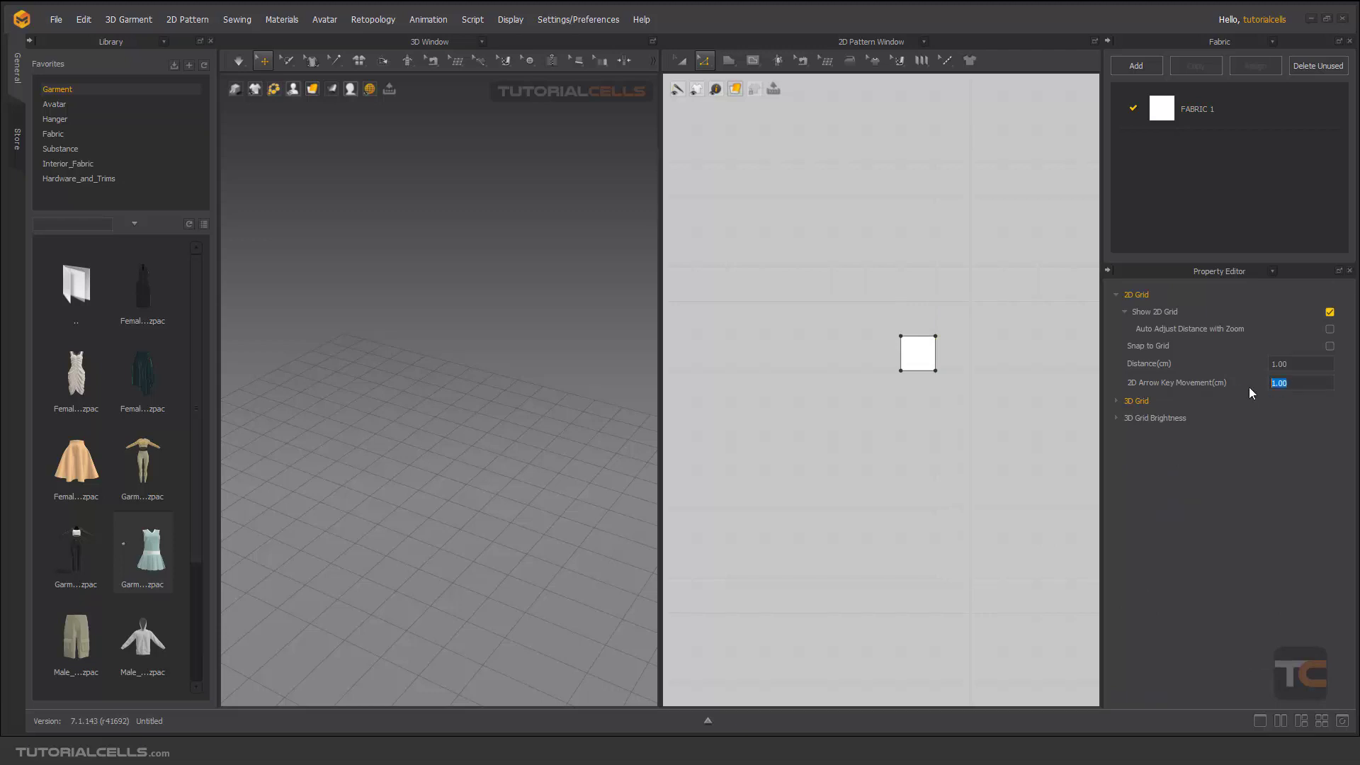
Step: Expand 3D Grid, toggle Show 3D Grid off and on, then set Axes brightness to 101
{"action": "left_click", "coordinate": [1118, 402]}
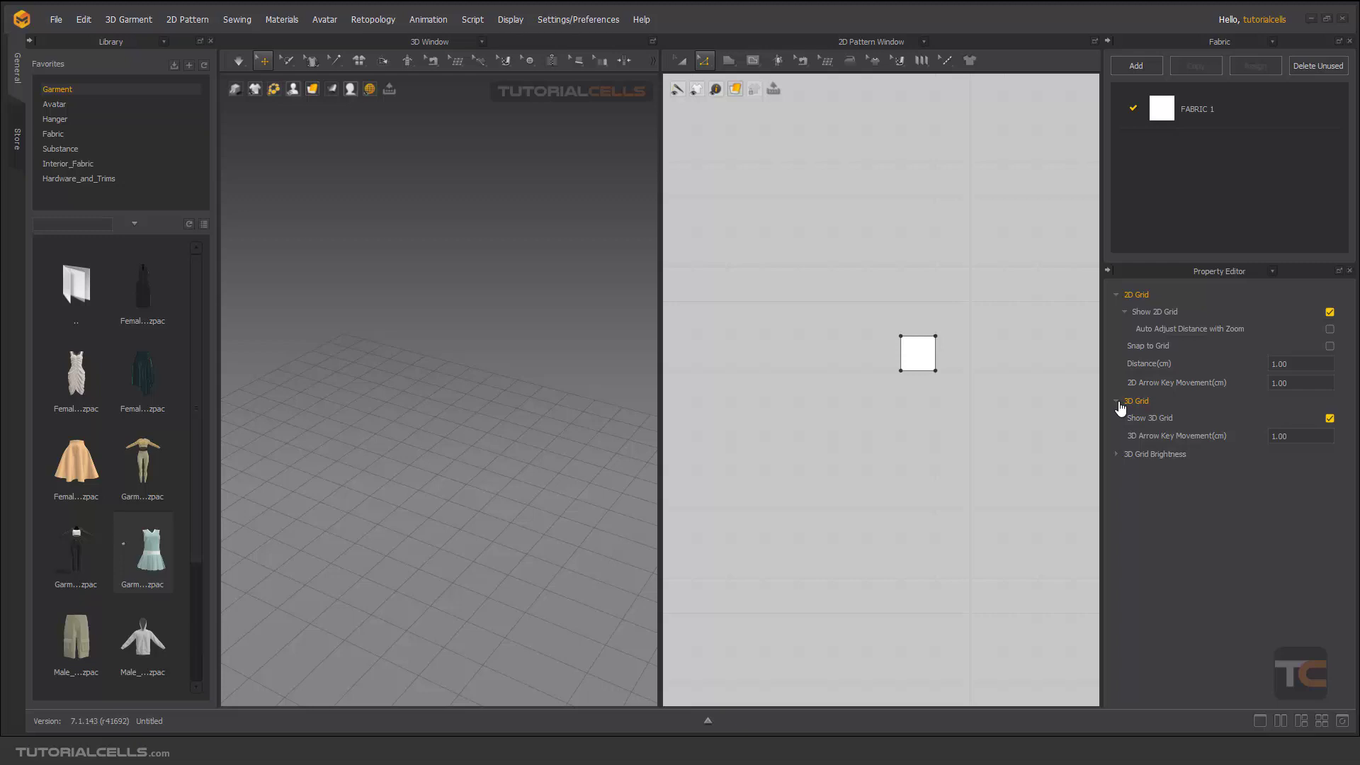
{"action": "left_click", "coordinate": [474, 446]}
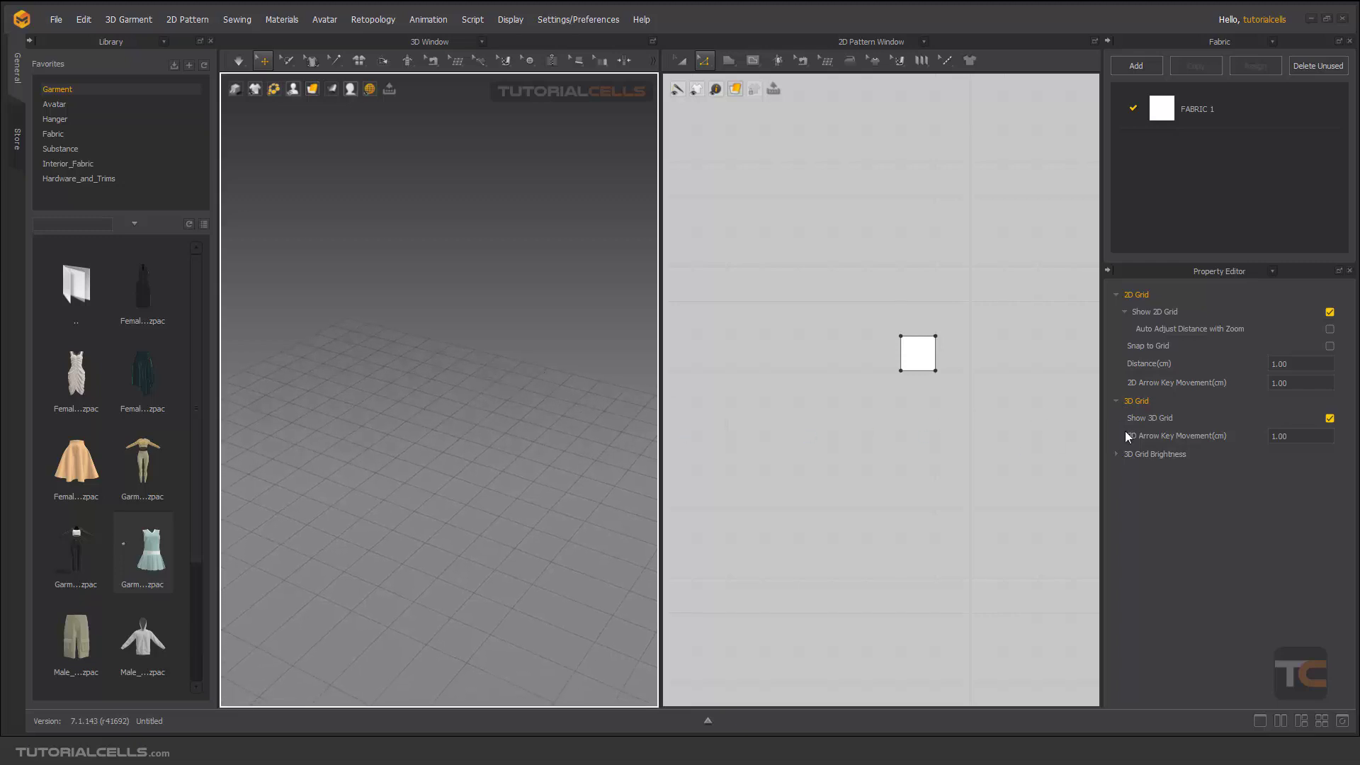
{"action": "left_click", "coordinate": [1329, 419]}
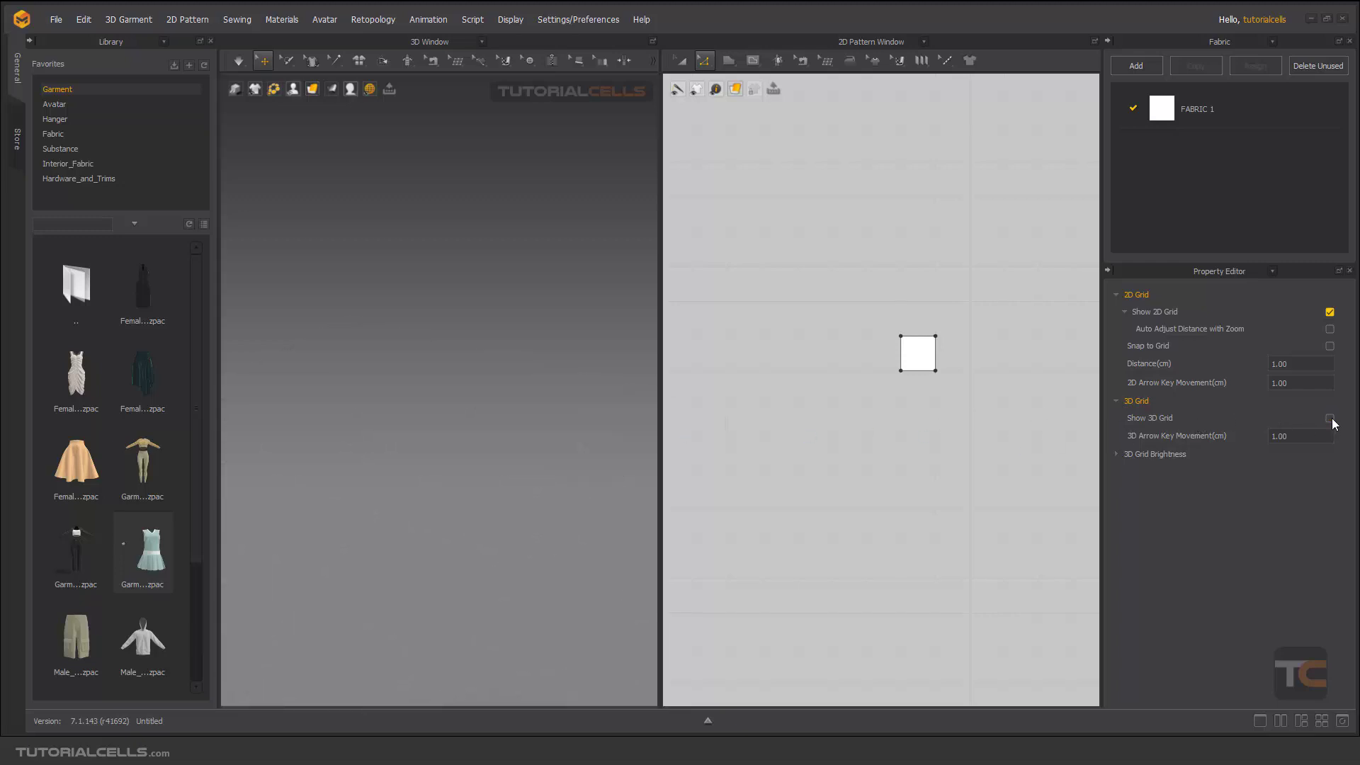
{"action": "left_click", "coordinate": [1331, 419]}
{"action": "double_click", "coordinate": [1293, 436]}
{"action": "left_click", "coordinate": [1117, 456]}
{"action": "left_click_drag", "start_coordinate": [1300, 489], "coordinate": [1279, 513]}
Step: Activate the 3D view and reopen Grid Properties from the pattern canvas menu
{"action": "left_click", "coordinate": [503, 486]}
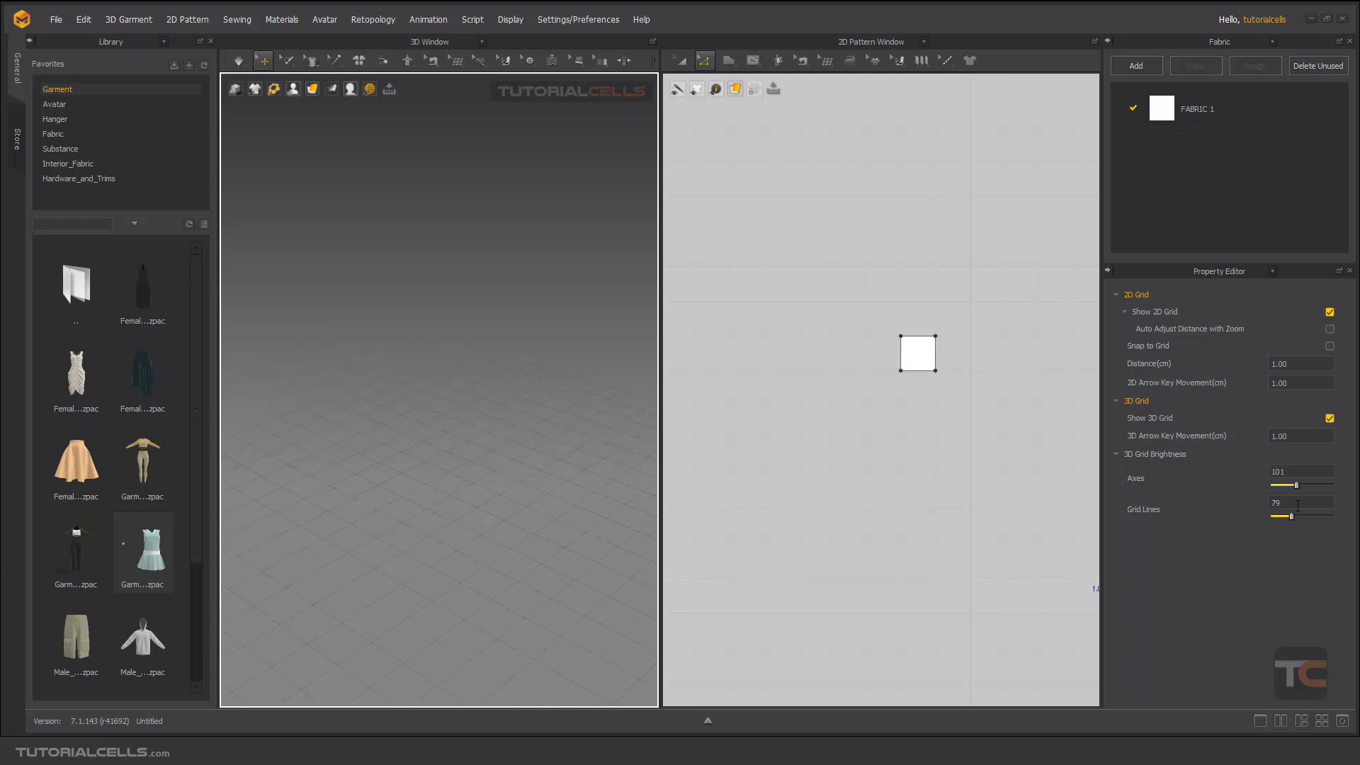
{"action": "scroll", "coordinate": [1296, 505], "scroll_direction": "down", "scroll_amount": 19}
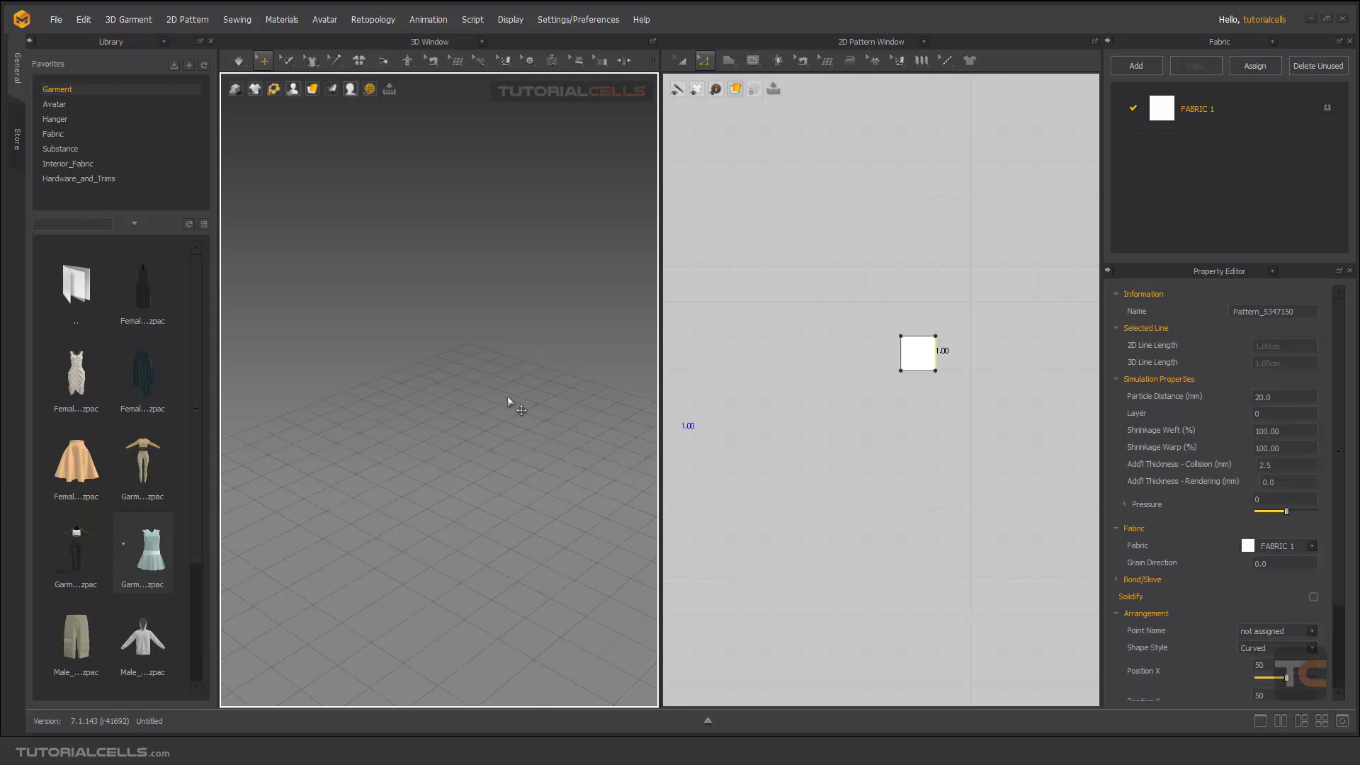
{"action": "right_click", "coordinate": [508, 401]}
{"action": "right_click", "coordinate": [1017, 437]}
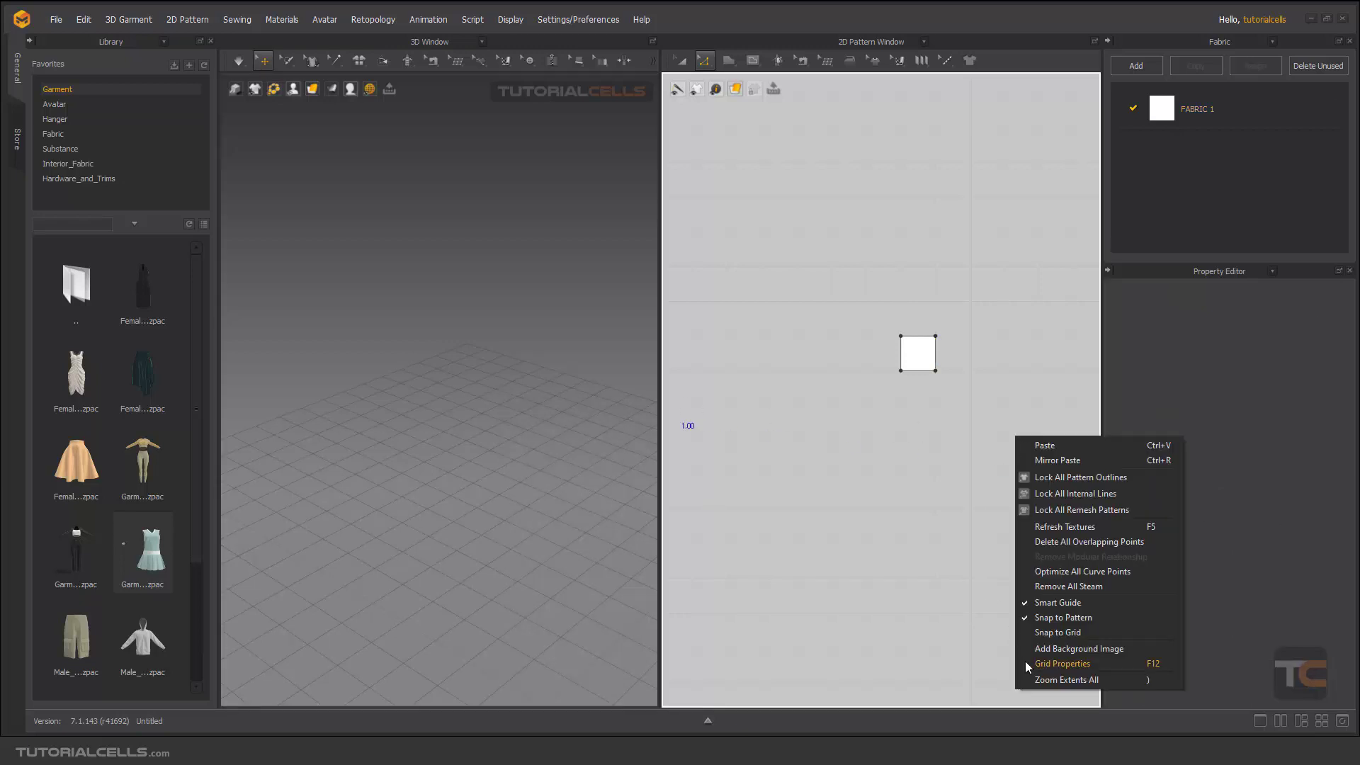
{"action": "left_click", "coordinate": [1029, 663]}
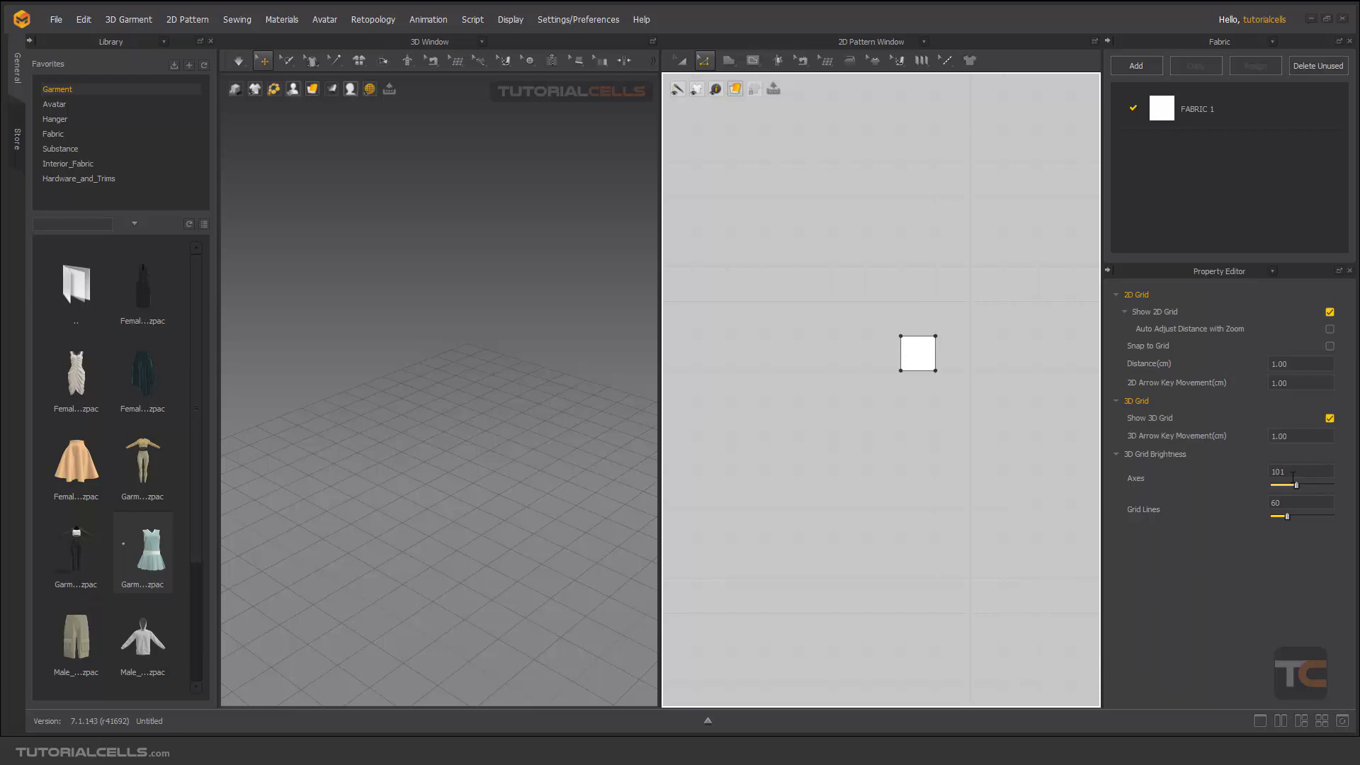
Step: Drag Axes brightness to 0 and Grid Lines to 72, orbiting the 3D view to check
{"action": "left_click_drag", "start_coordinate": [1296, 485], "coordinate": [1266, 483]}
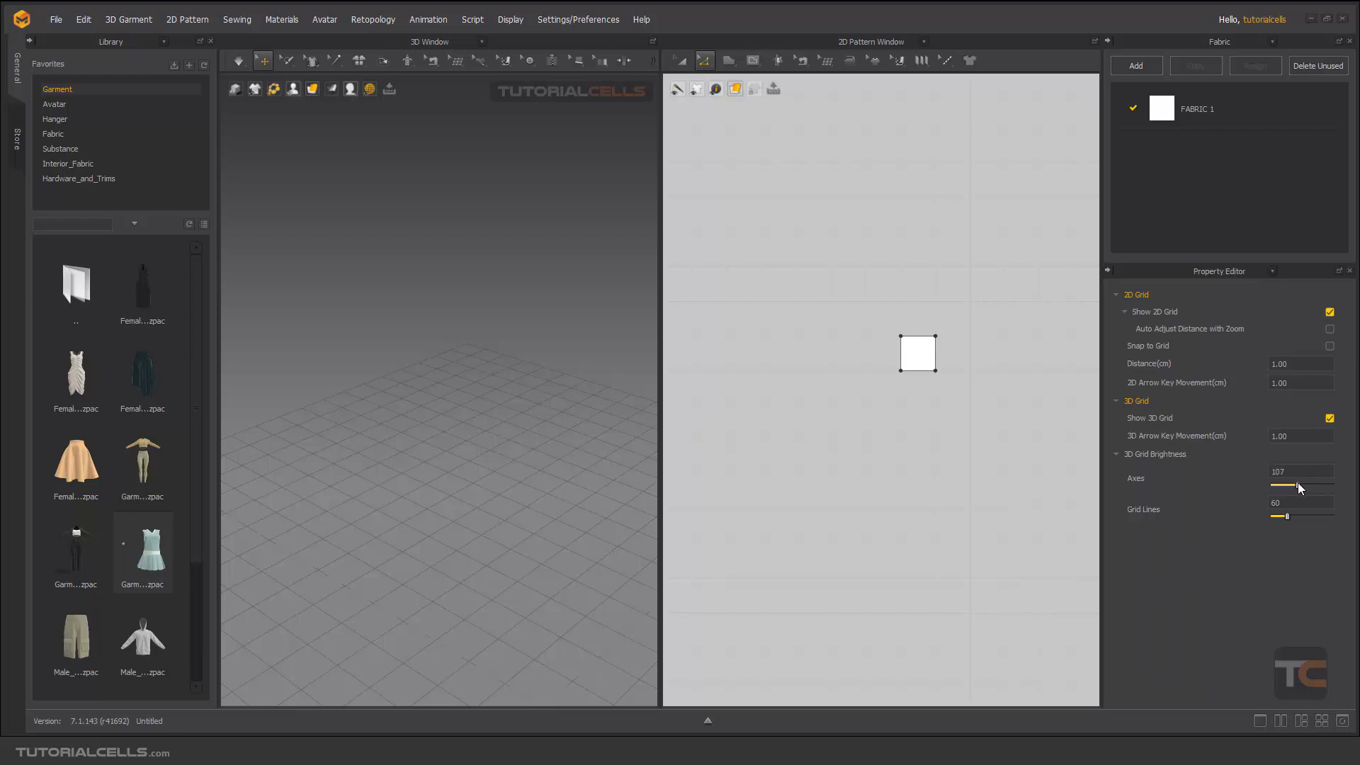
{"action": "middle_click_drag", "start_coordinate": [470, 495], "coordinate": [471, 468]}
{"action": "mouse_move", "coordinate": [470, 467]}
{"action": "right_mouse_down"}
{"action": "mouse_move", "coordinate": [507, 484]}
{"action": "mouse_move", "coordinate": [440, 450]}
{"action": "mouse_move", "coordinate": [458, 480]}
{"action": "right_mouse_up"}
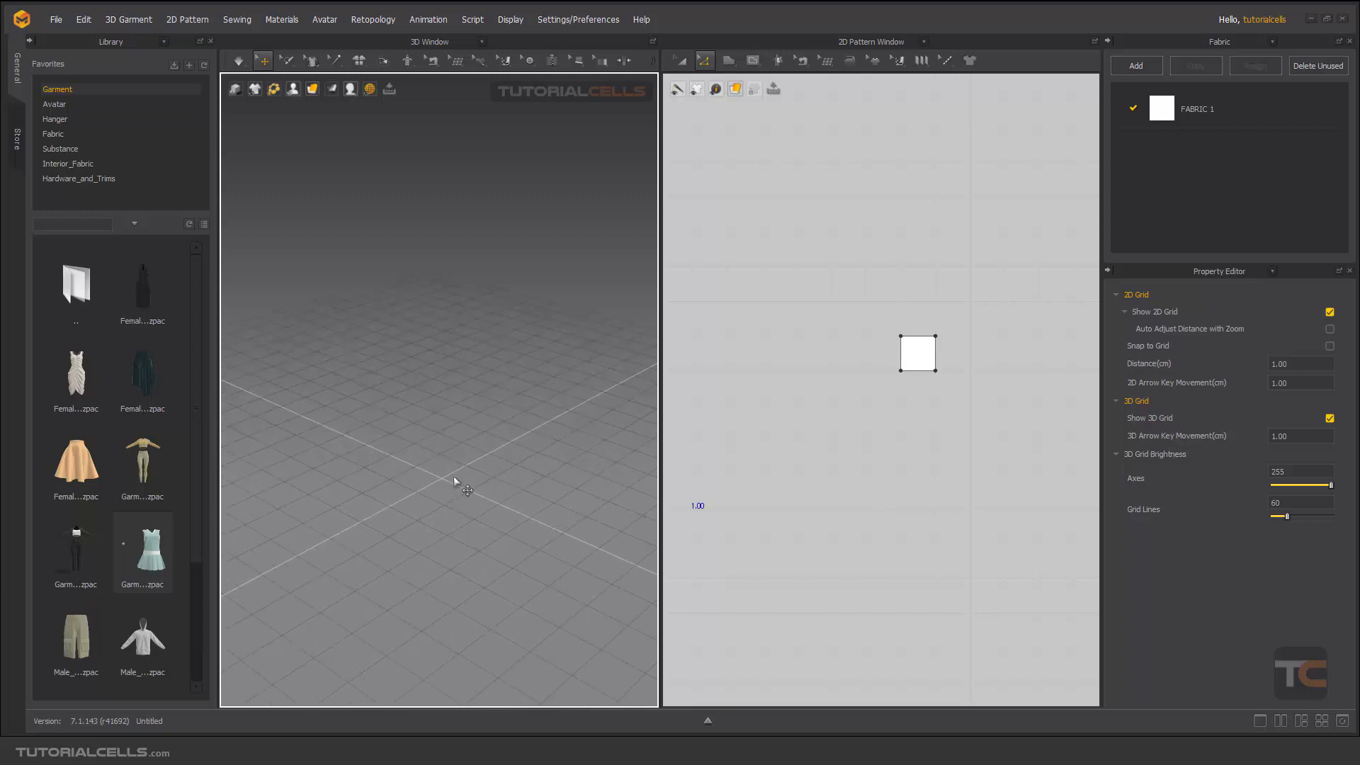
{"action": "left_click_drag", "start_coordinate": [1329, 486], "coordinate": [1295, 487]}
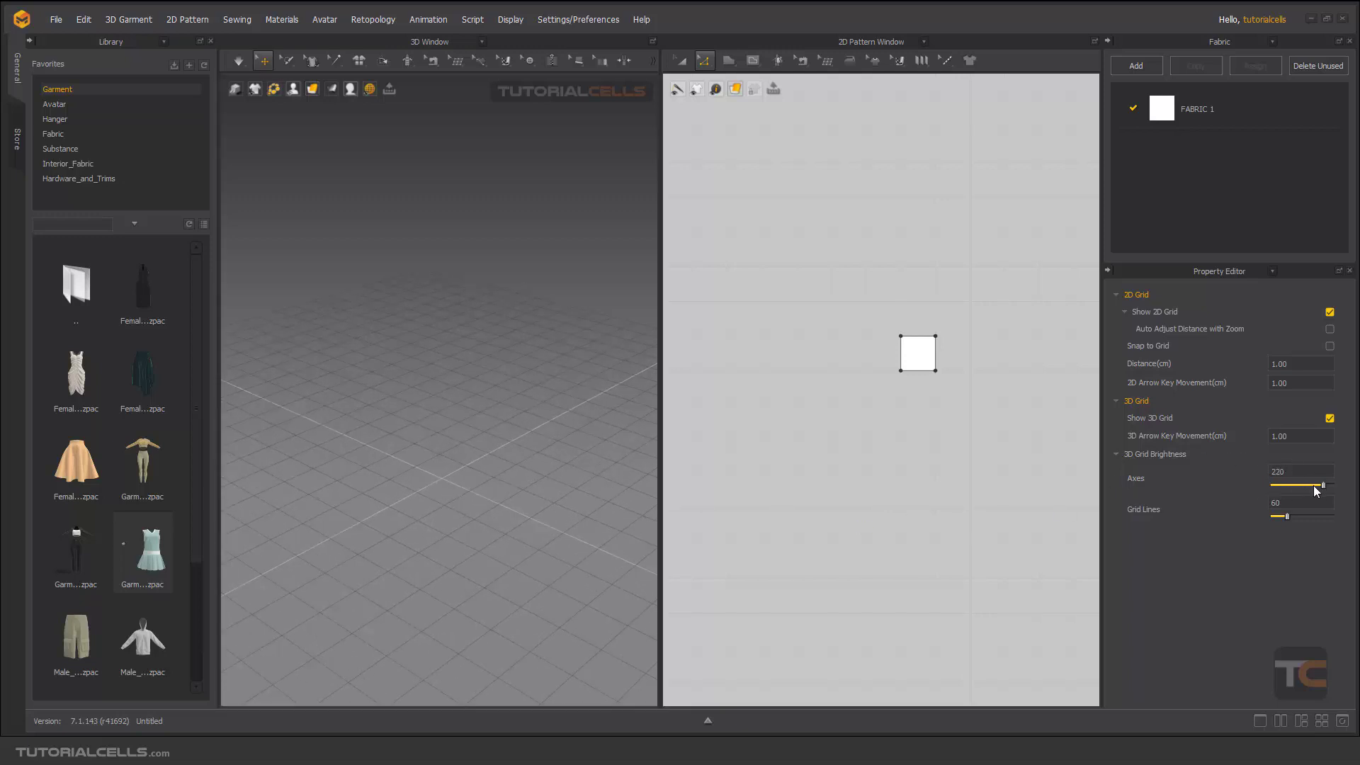
{"action": "left_click_drag", "start_coordinate": [1323, 485], "coordinate": [1307, 516]}
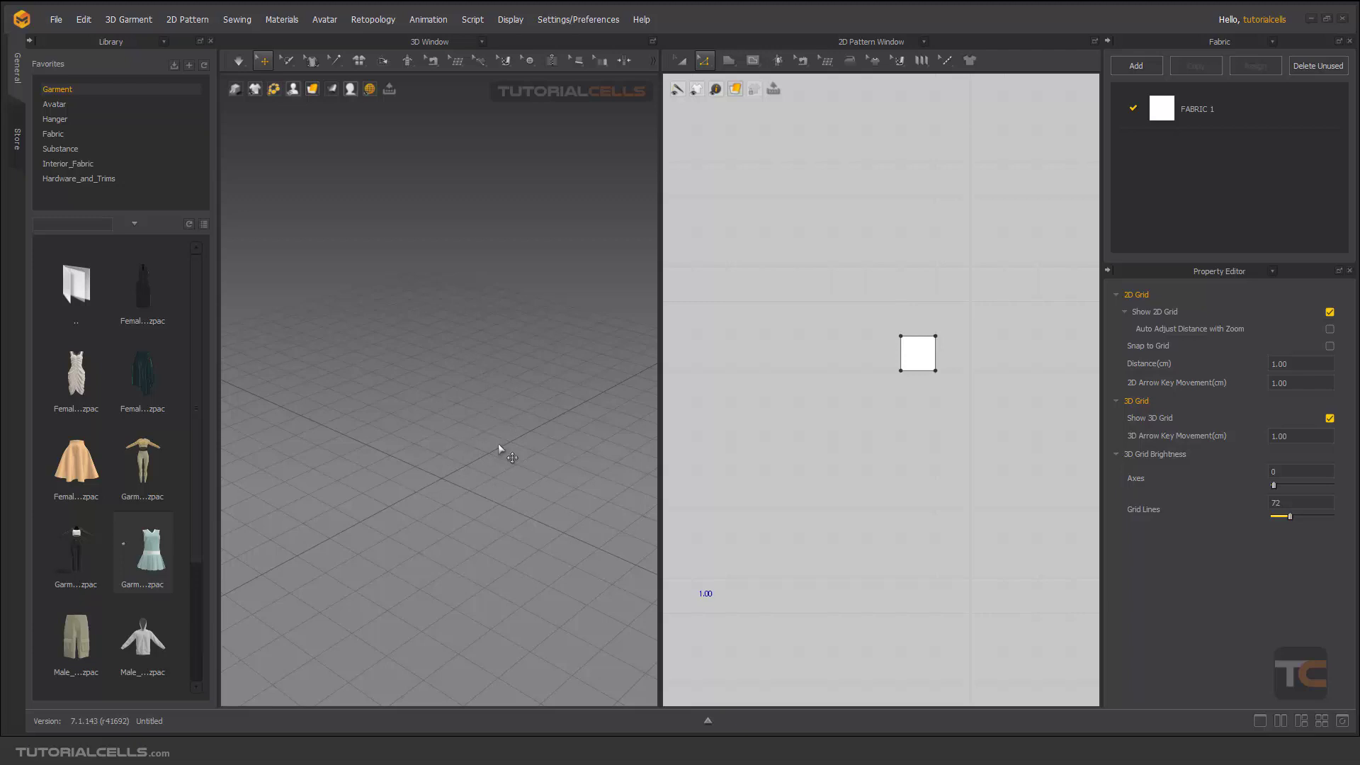
{"action": "right_click", "coordinate": [510, 377]}
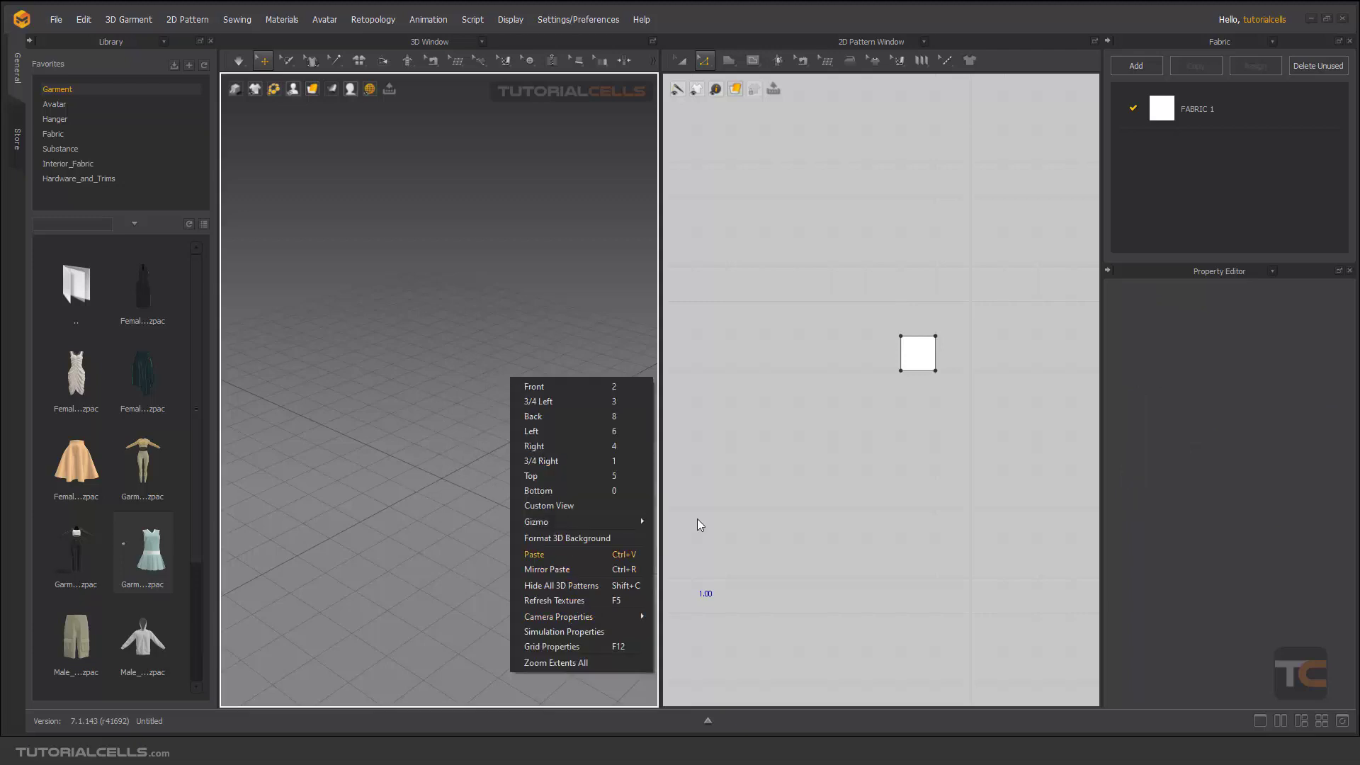
{"action": "right_click", "coordinate": [857, 385]}
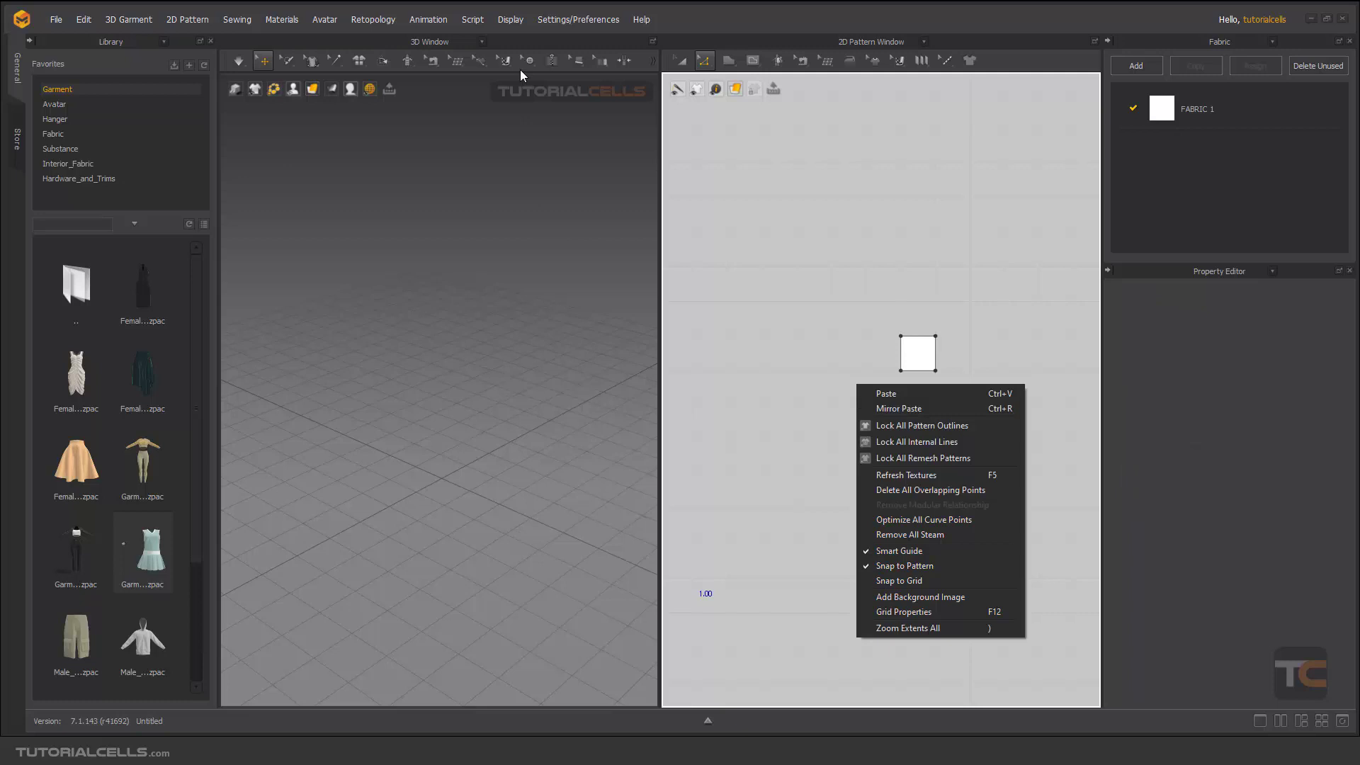
{"action": "left_click", "coordinate": [552, 20]}
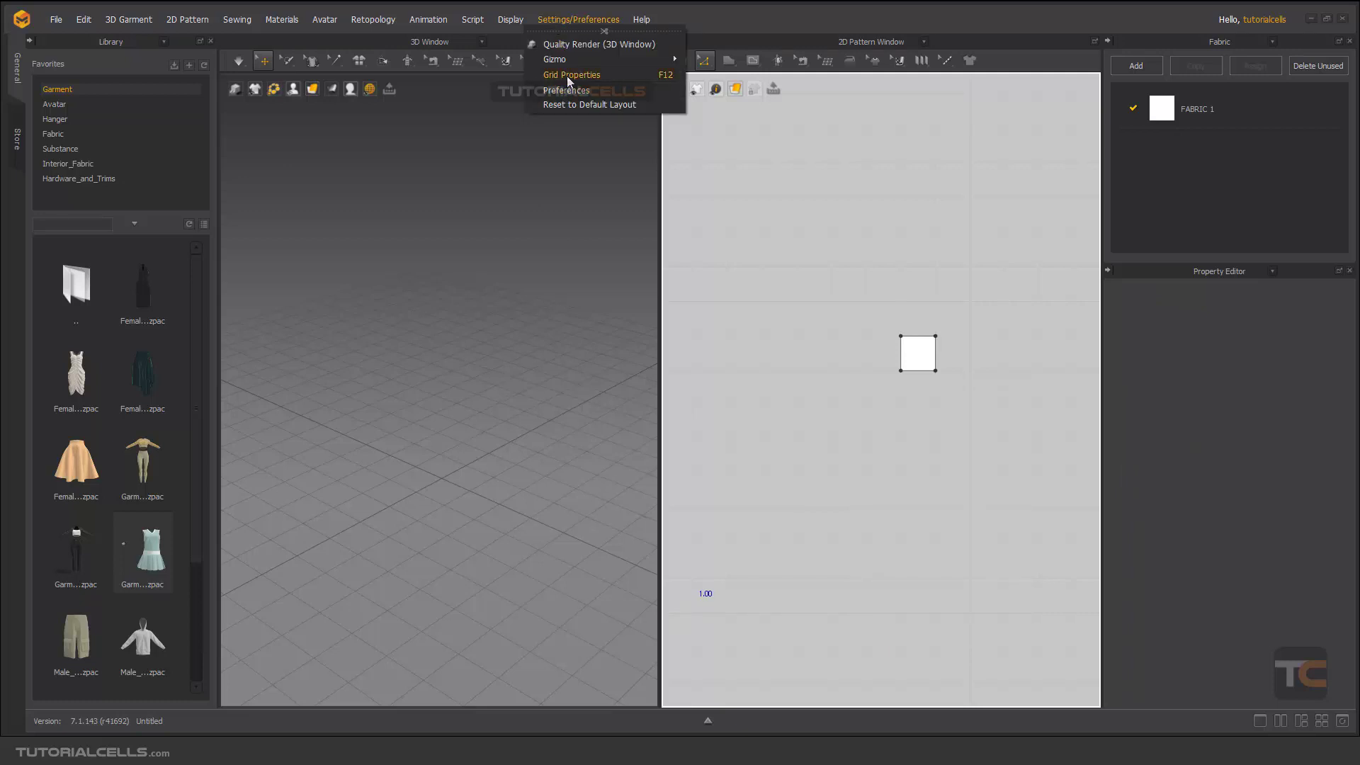
{"action": "left_click", "coordinate": [652, 76]}
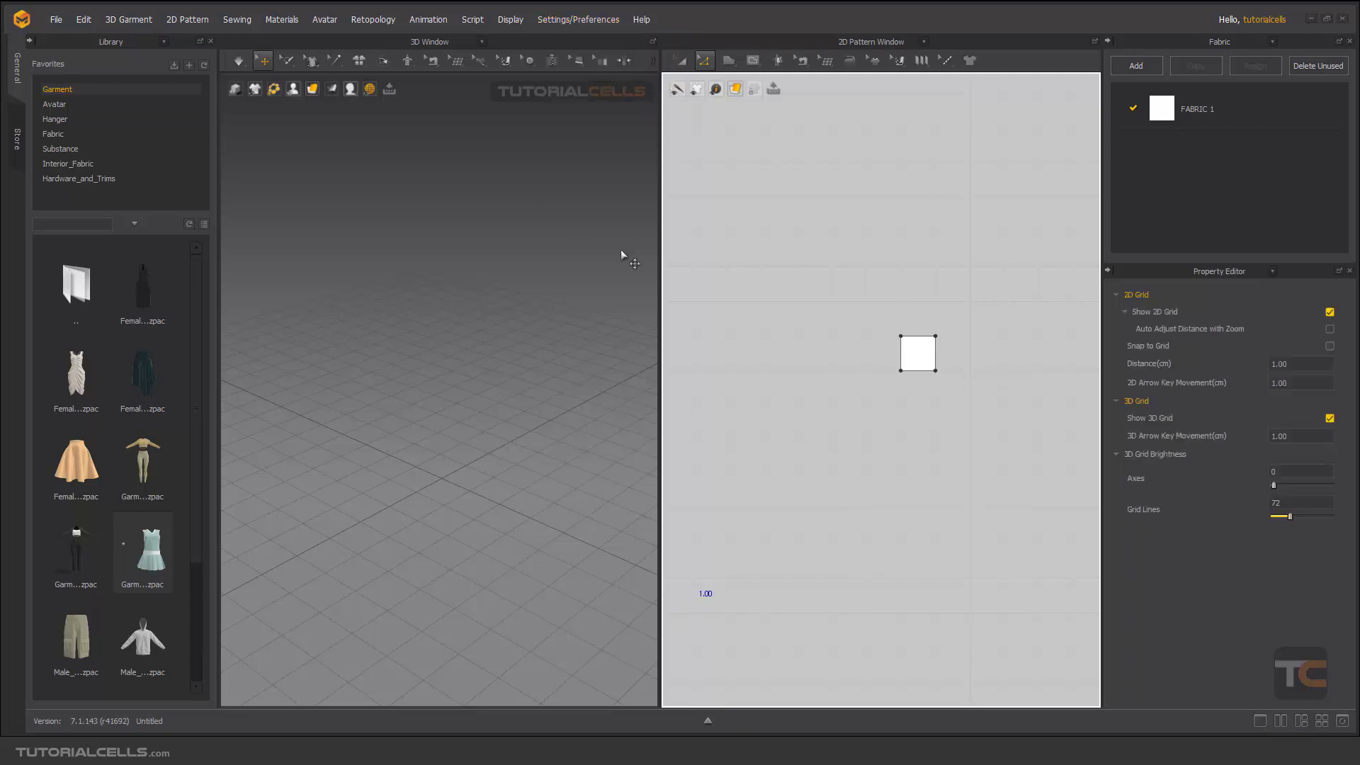